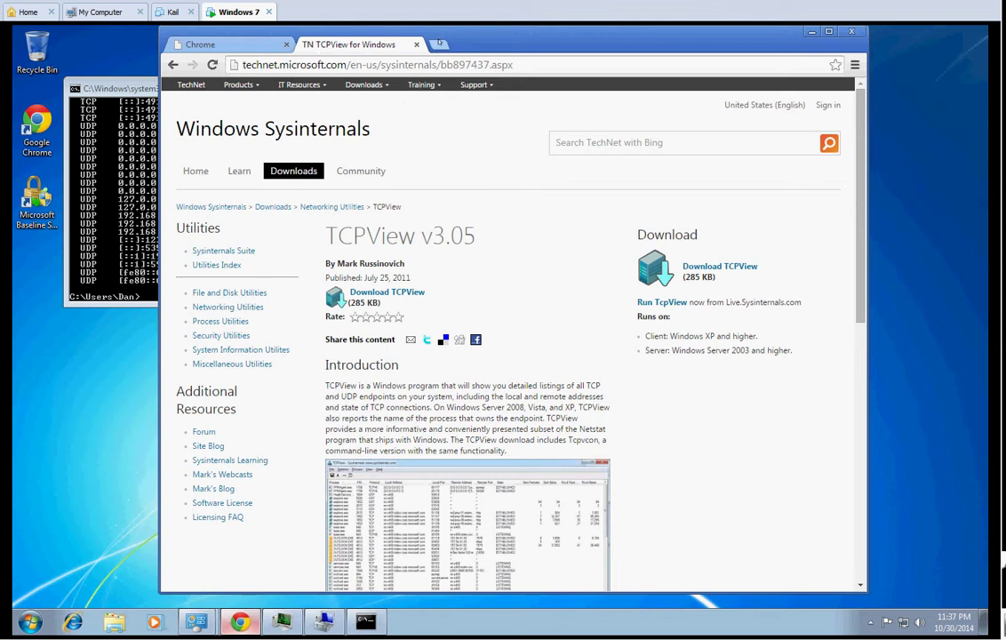
# Minimize the Command Prompt and search Google for 'tcp view' in a new tab
pyautogui.hotkey('alt', 'Tab')
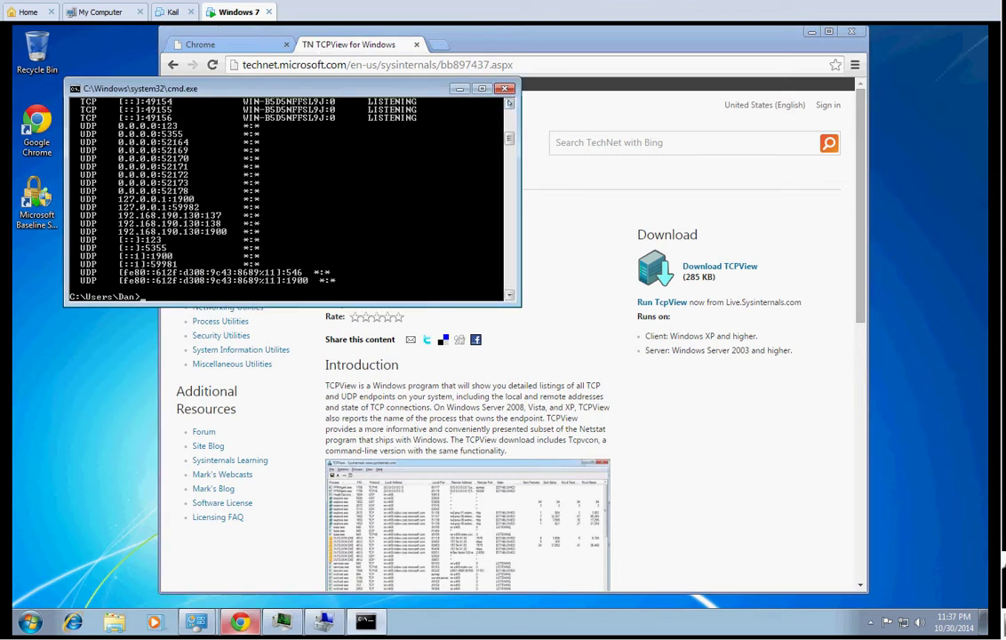
pyautogui.press('super+Down')
pyautogui.hotkey('ctrl', 't')
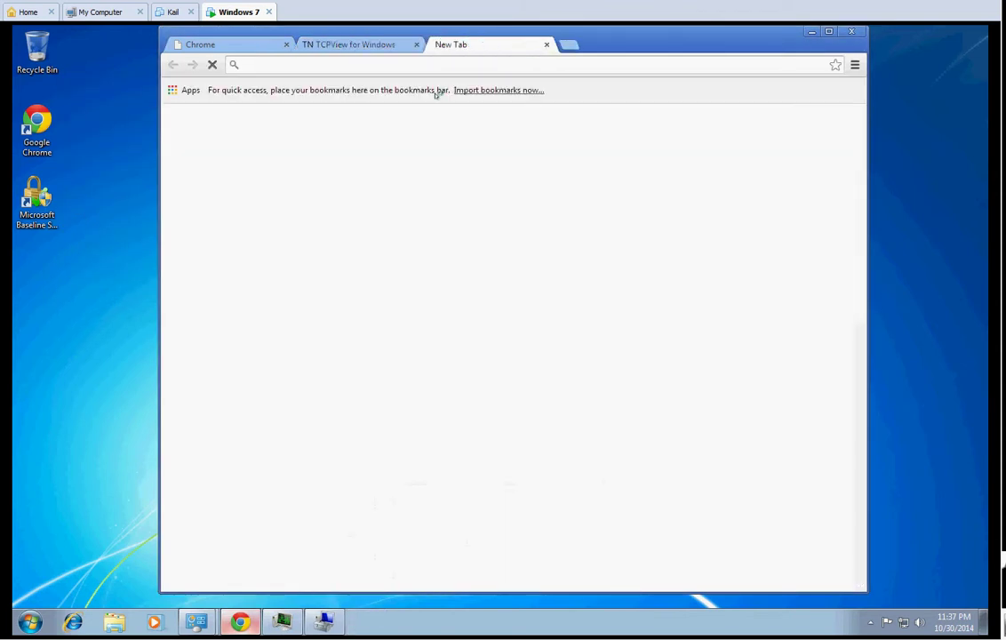
pyautogui.write('tcp view')
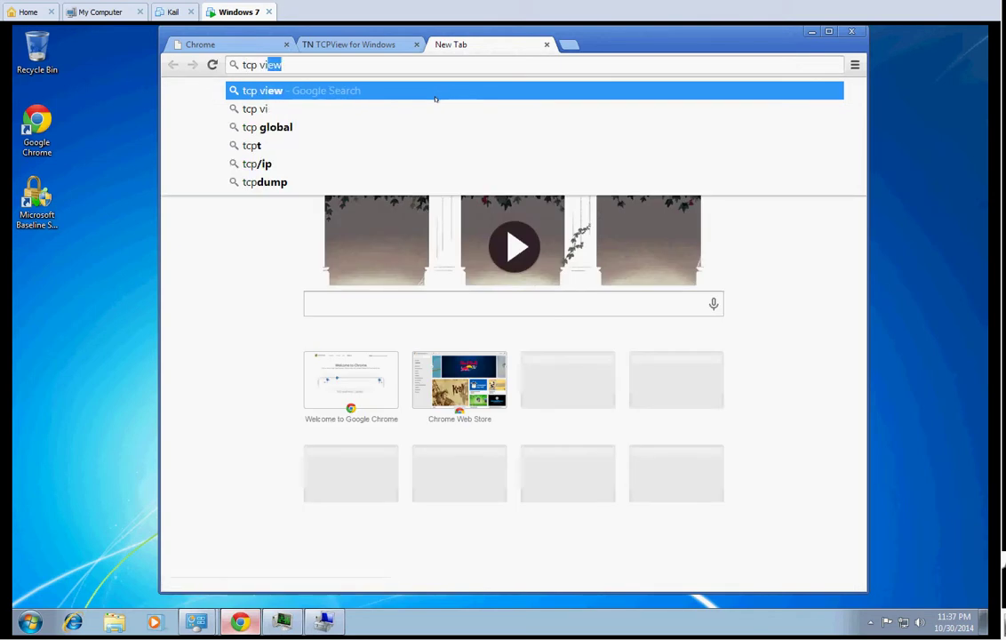
pyautogui.press('Return')
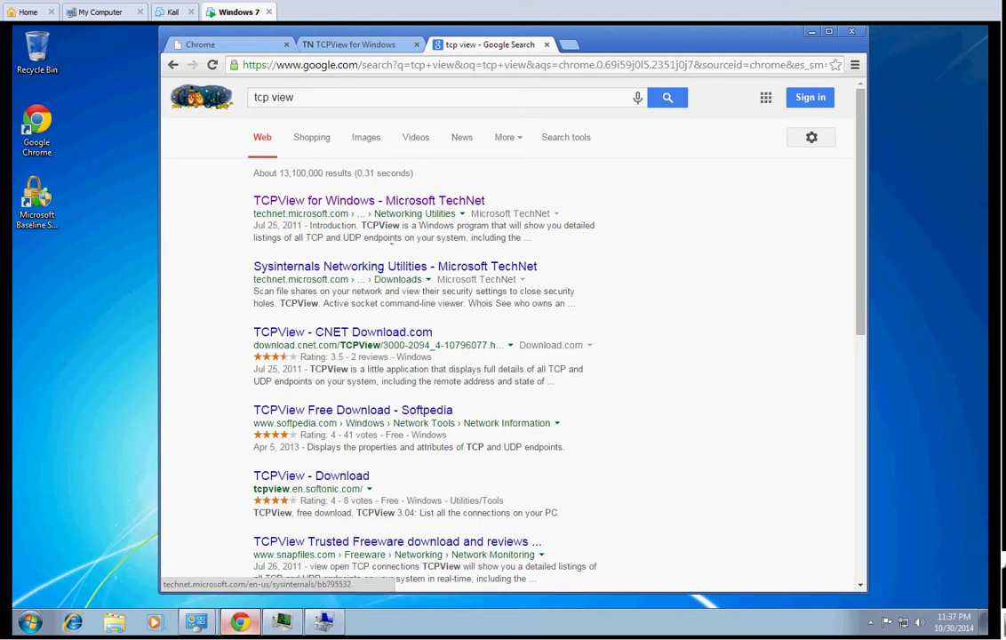
# Browse the Sysinternals Networking Utilities page, then download TCPView.zip from the TCPView page
pyautogui.click(388, 265)
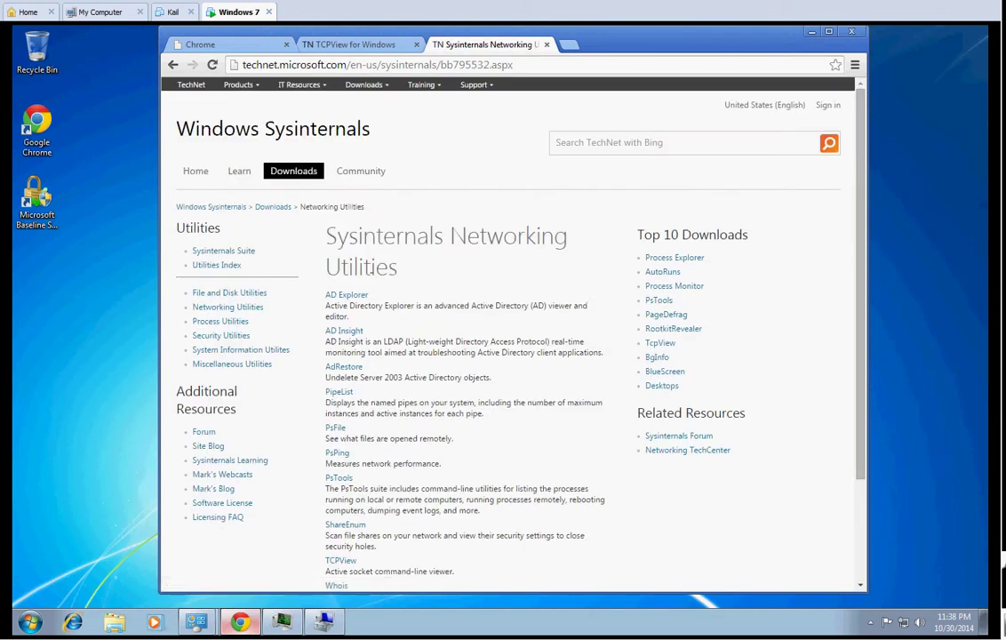
pyautogui.scroll(-1, 367, 271)
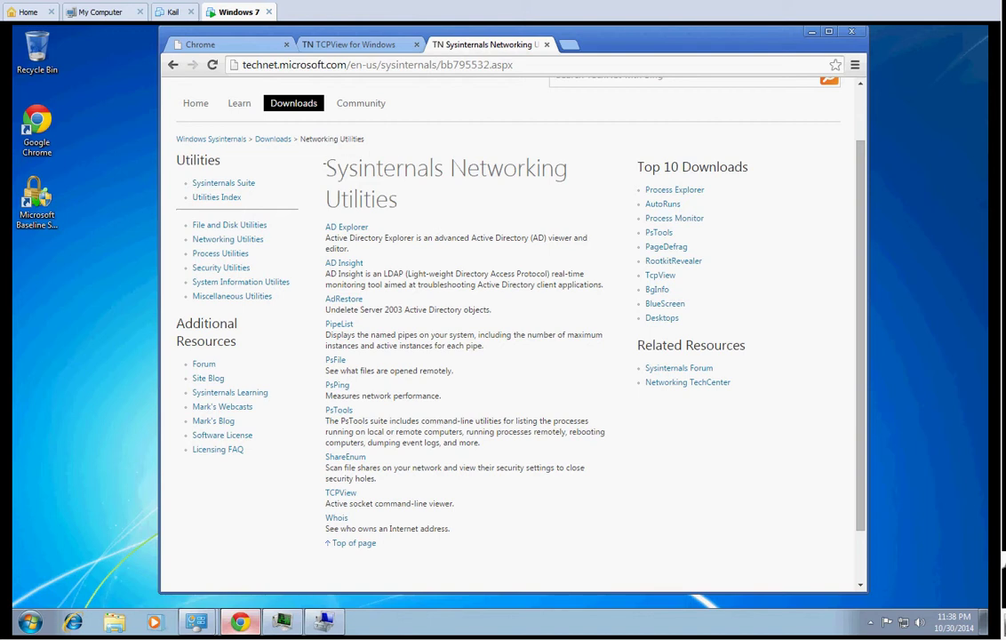
pyautogui.moveTo(427, 178); pyautogui.dragTo(399, 198)
pyautogui.click(400, 199)
pyautogui.scroll(1, 396, 198)
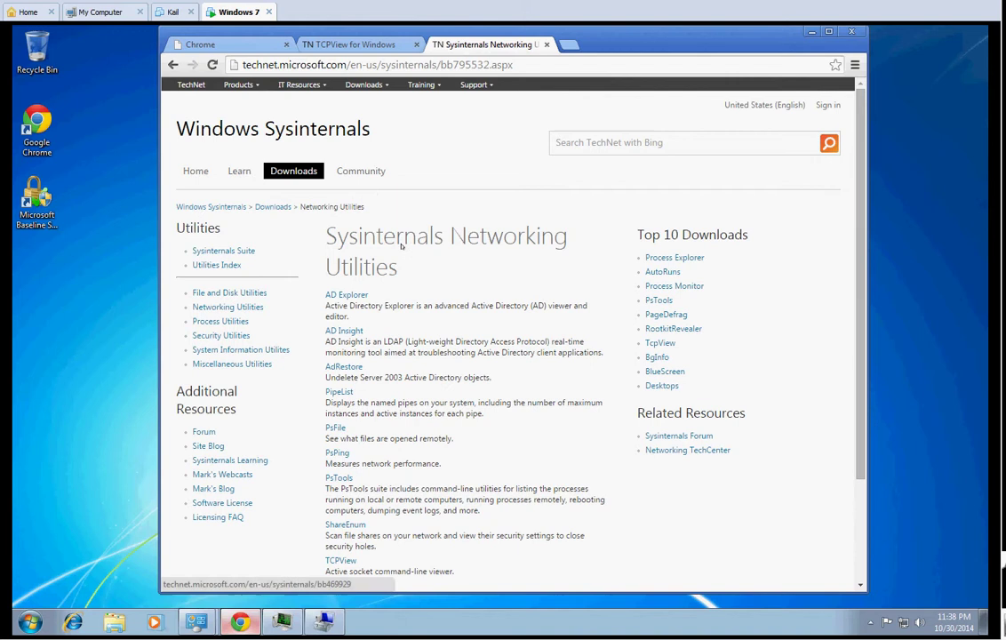
pyautogui.scroll(-2, 415, 315)
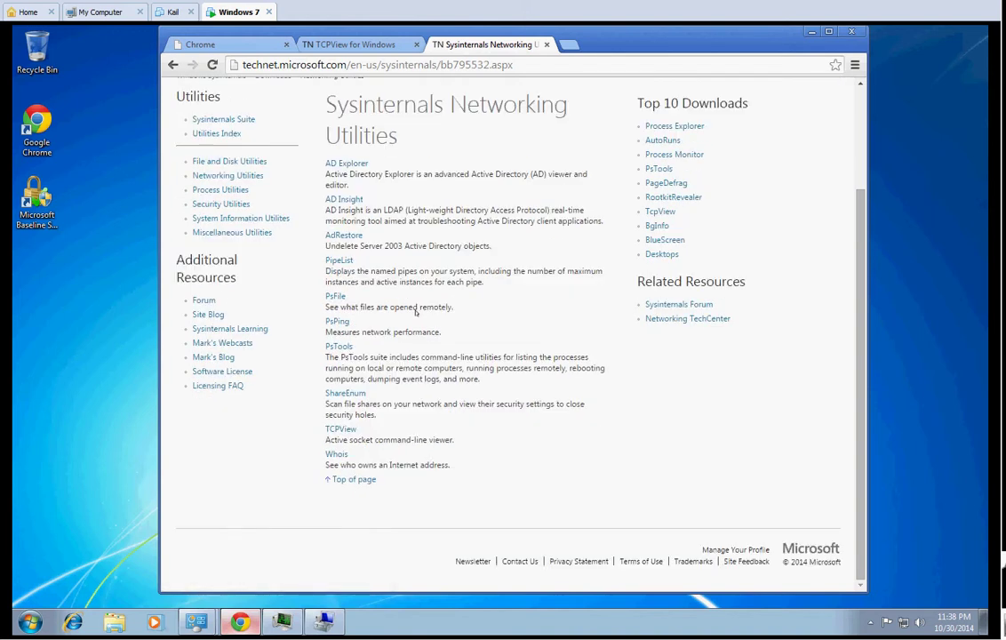
pyautogui.click(362, 39)
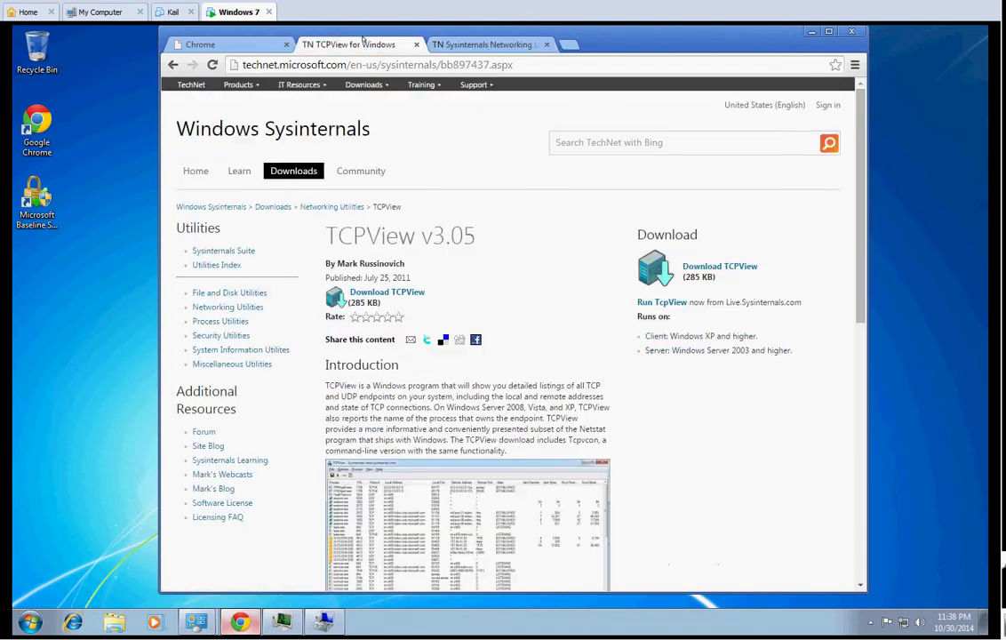
pyautogui.click(398, 293)
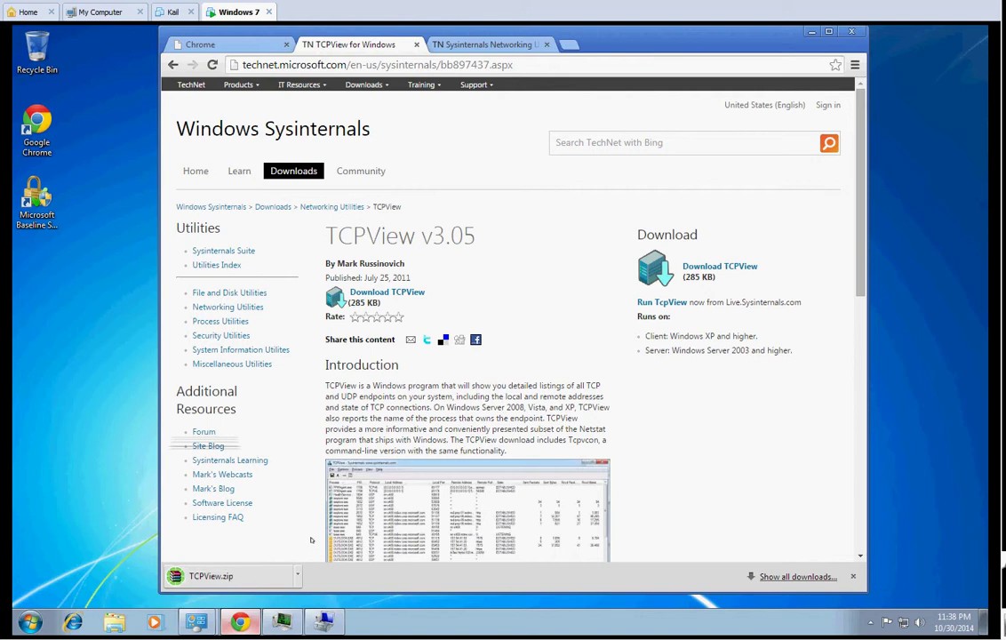
# Open TCPView.zip in WinRAR and extract Tcpview.exe onto the desktop
pyautogui.click(265, 576)
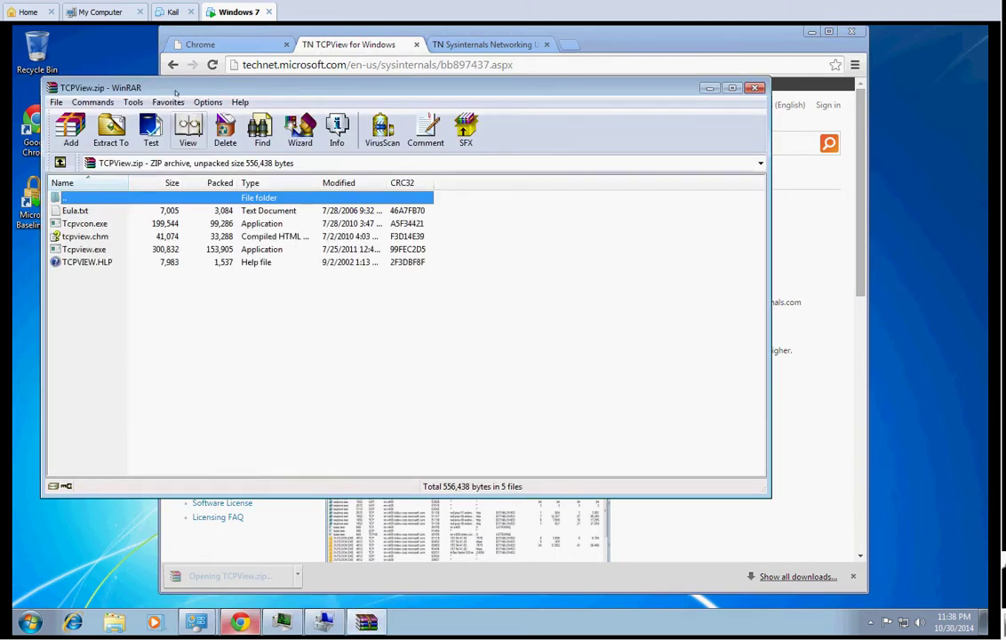
pyautogui.moveTo(176, 90); pyautogui.dragTo(274, 140)
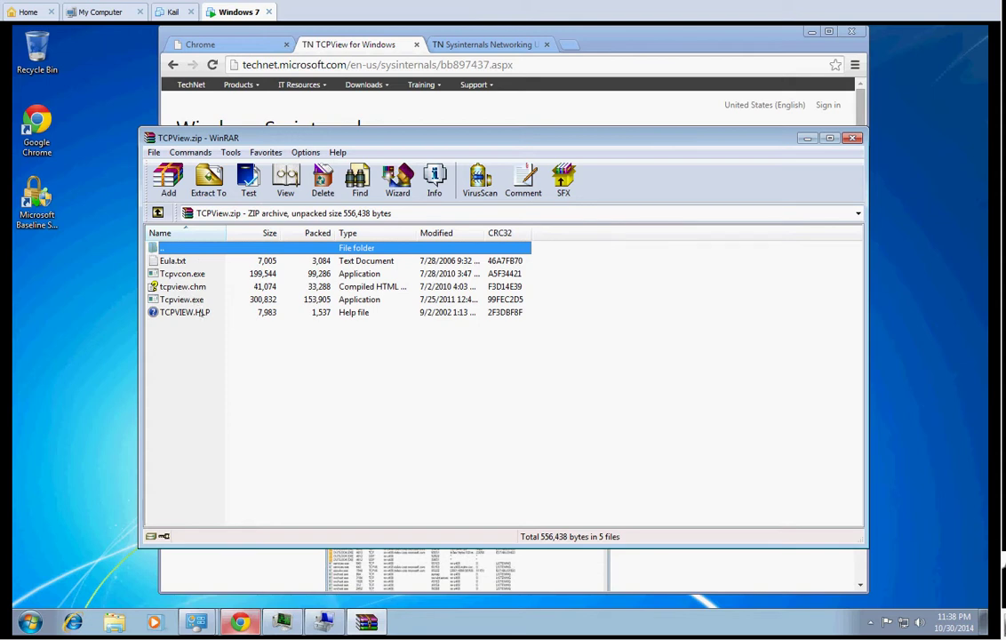
pyautogui.click(207, 301)
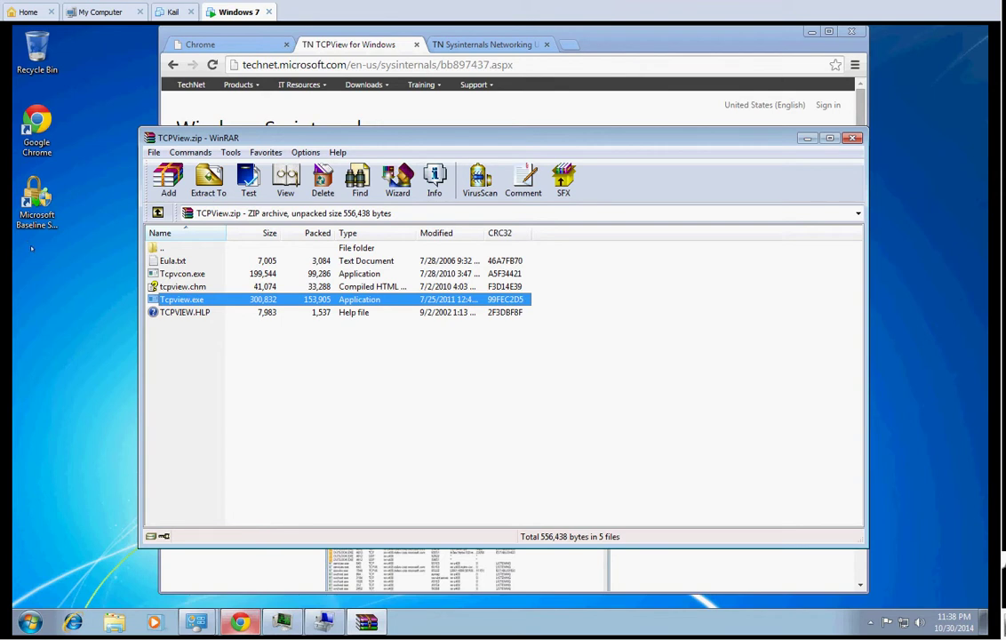
pyautogui.press('Return')
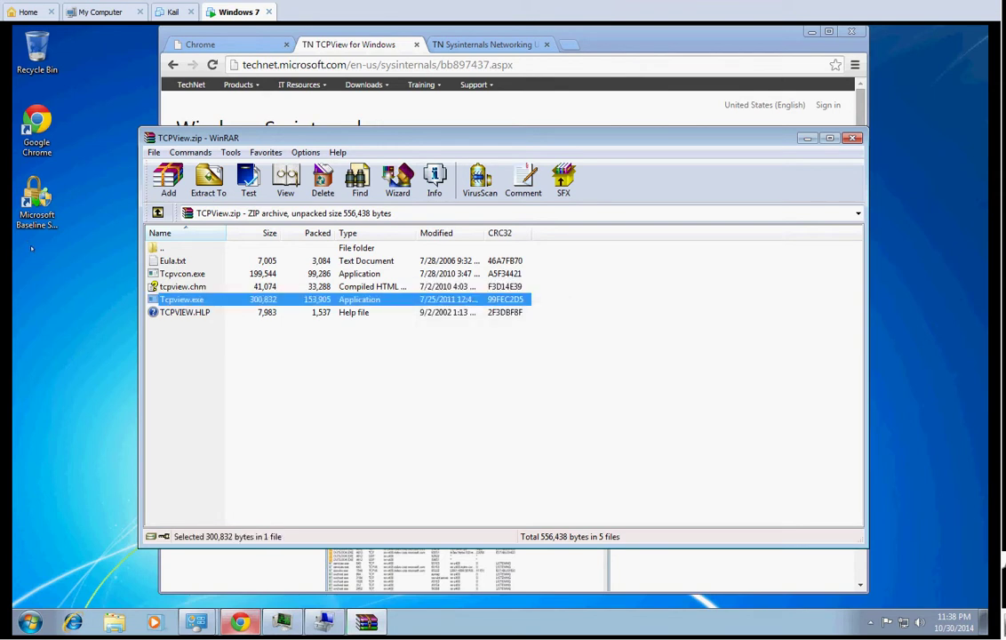
pyautogui.click(31, 247)
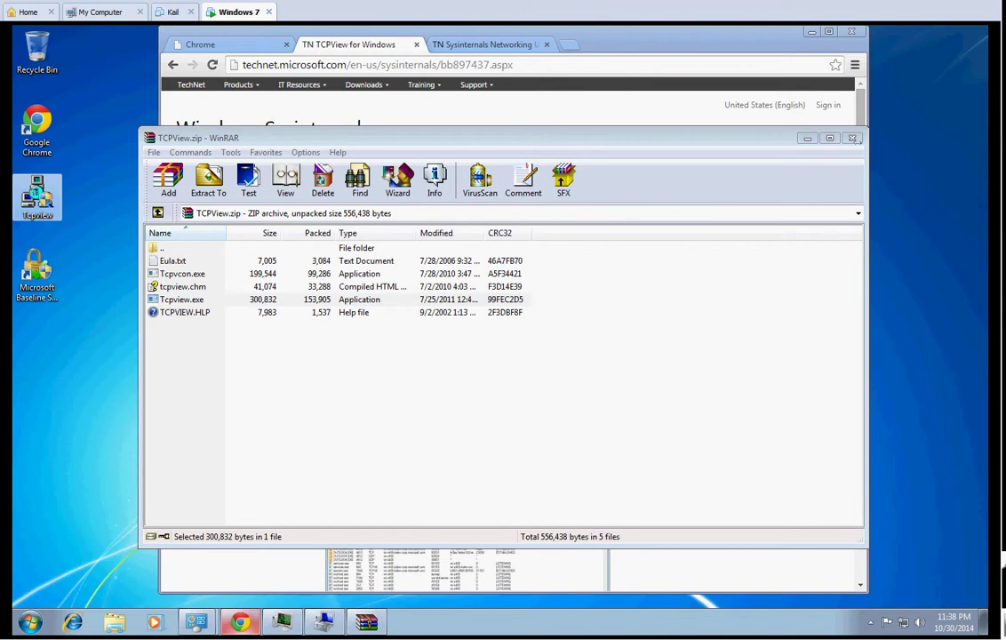
pyautogui.click(758, 135)
# Run TCPView as administrator, accept its licence, maximize it and widen the Local Address column
pyautogui.press('Escape')
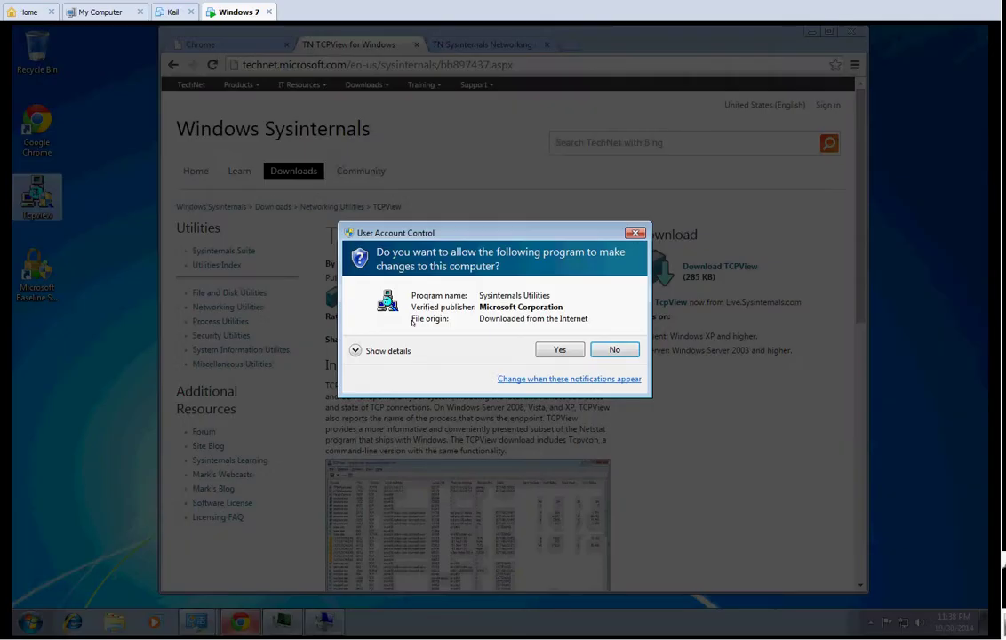
pyautogui.click(572, 350)
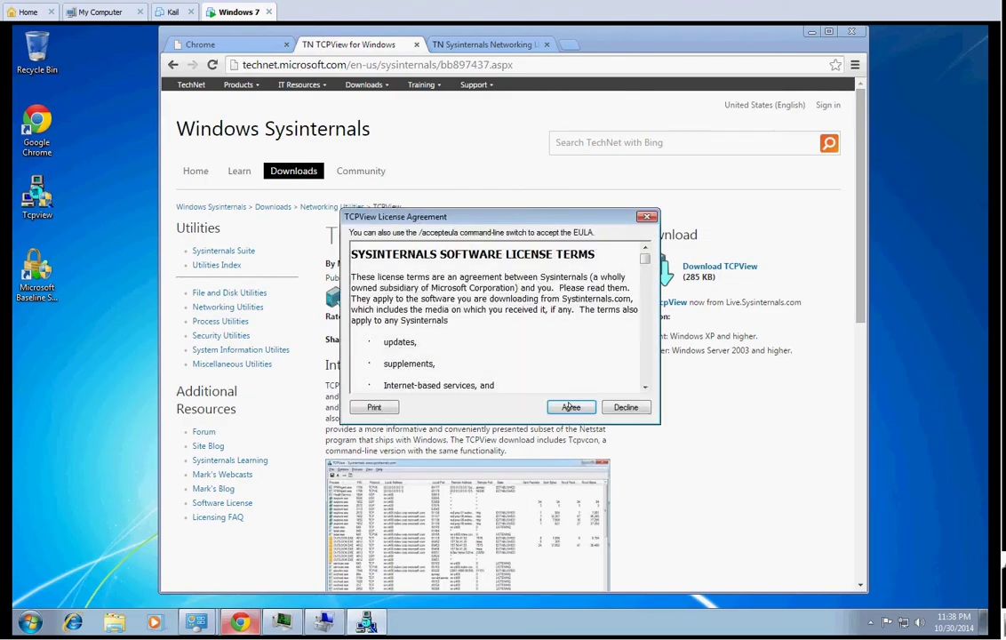
pyautogui.click(571, 407)
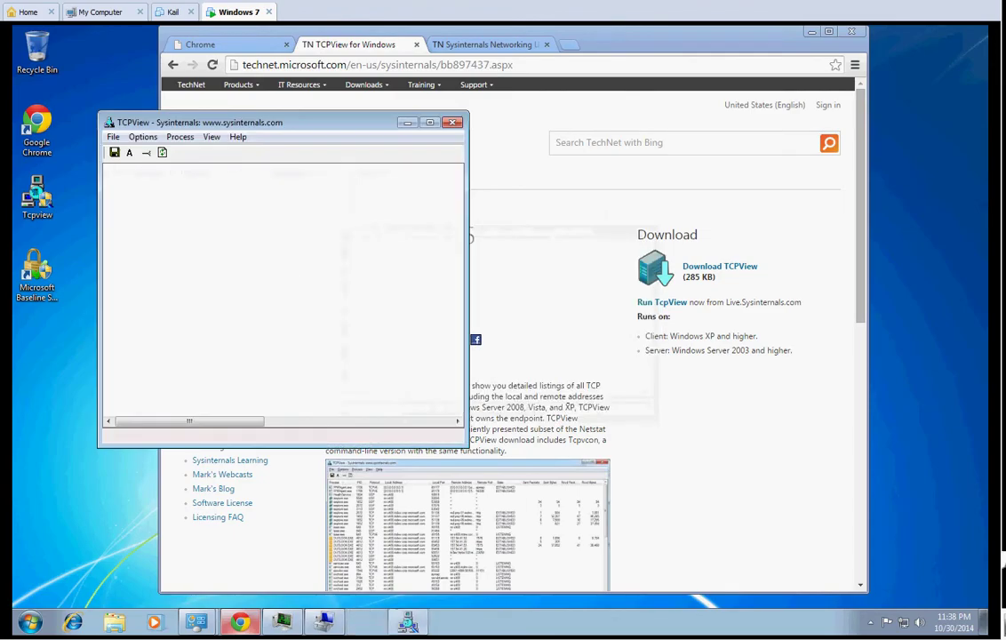
pyautogui.click(431, 121)
pyautogui.scroll(-1, 499, 266)
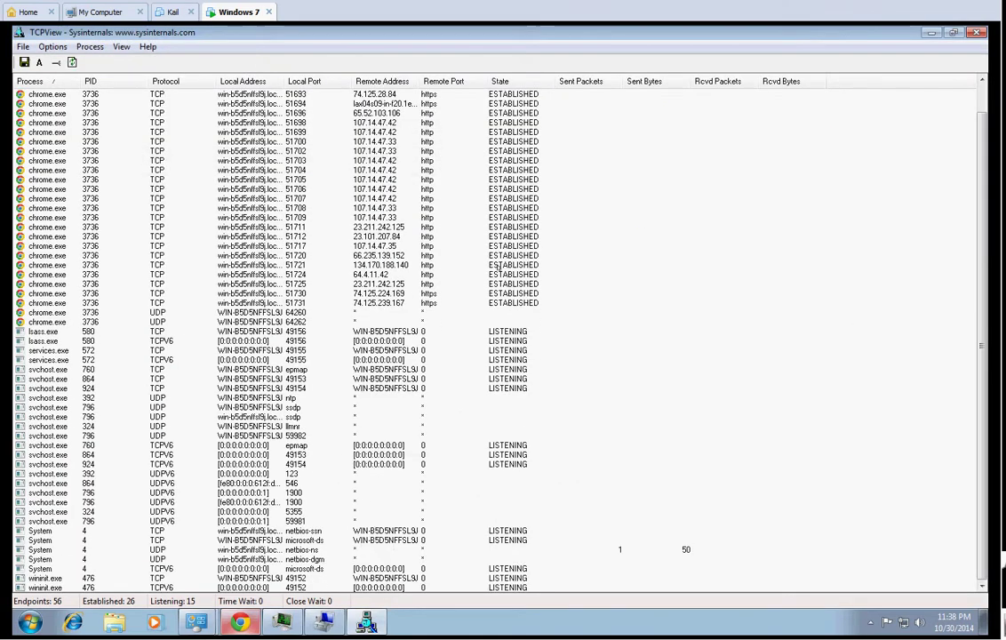
pyautogui.scroll(1, 480, 253)
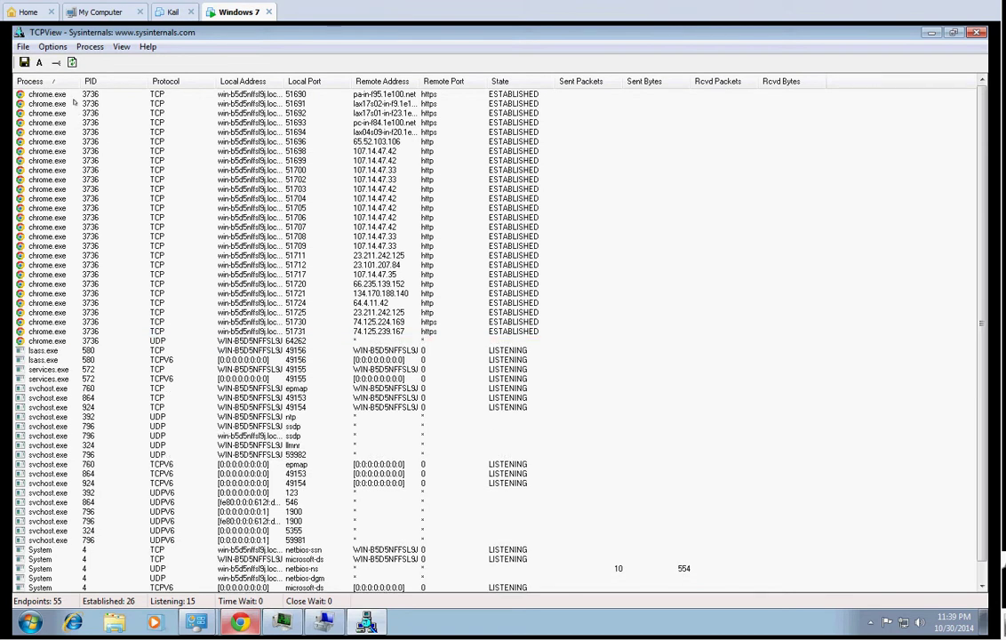
pyautogui.moveTo(284, 80); pyautogui.dragTo(350, 78)
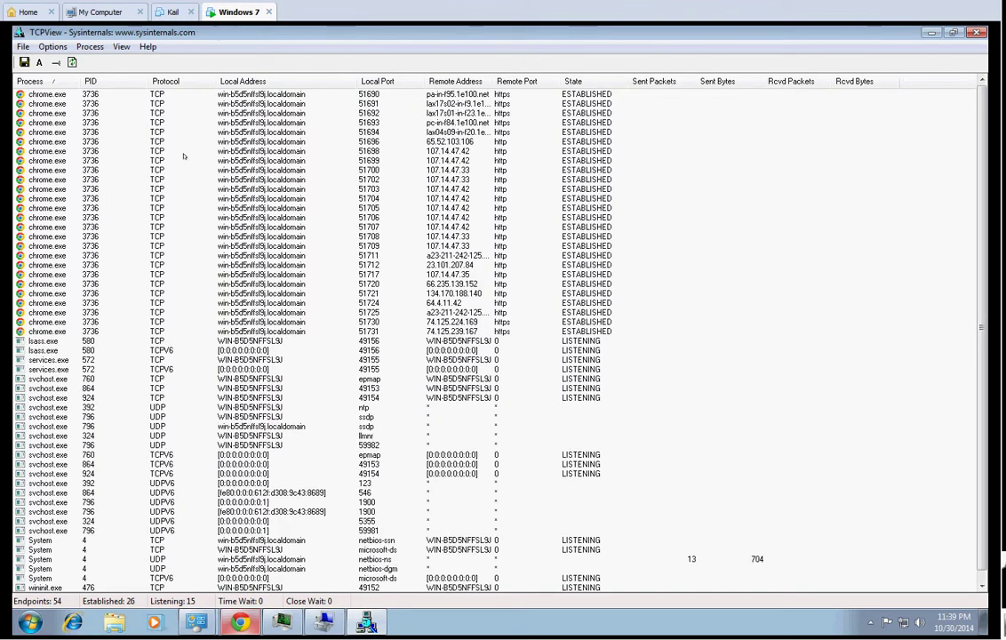
pyautogui.click(43, 93)
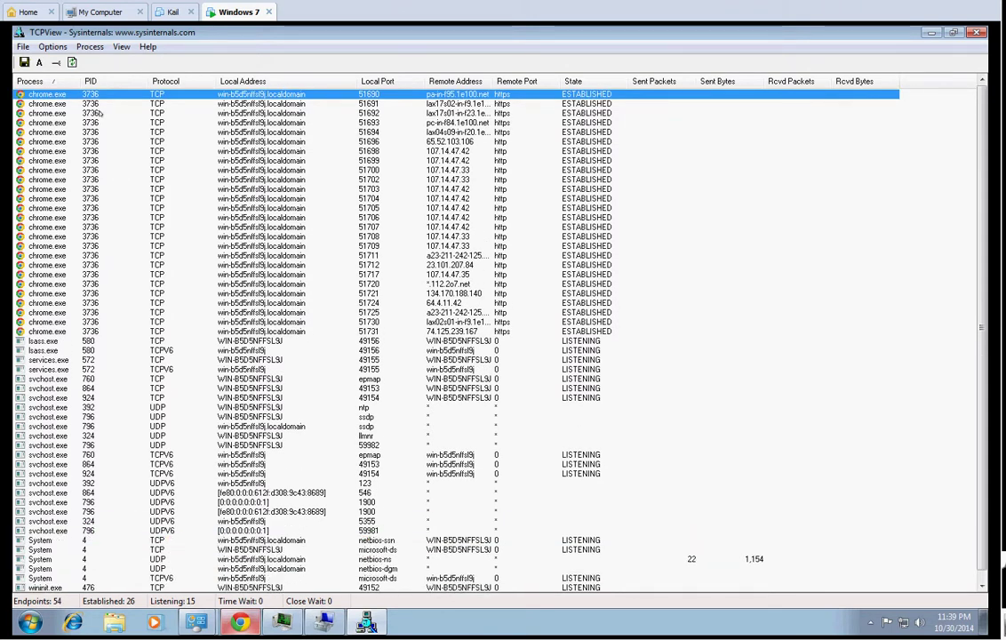
pyautogui.click(165, 103)
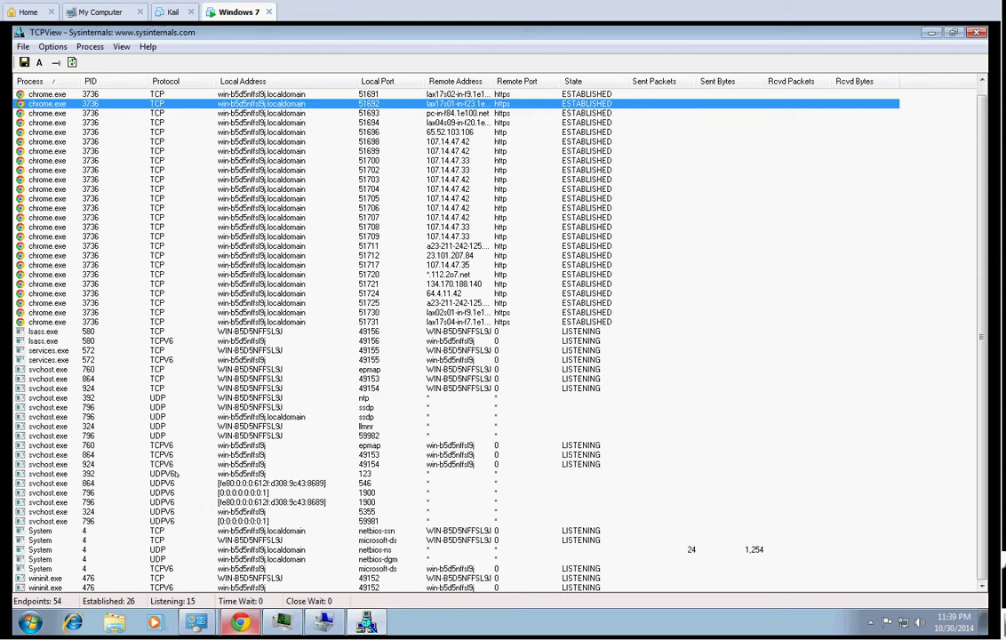
pyautogui.click(173, 474)
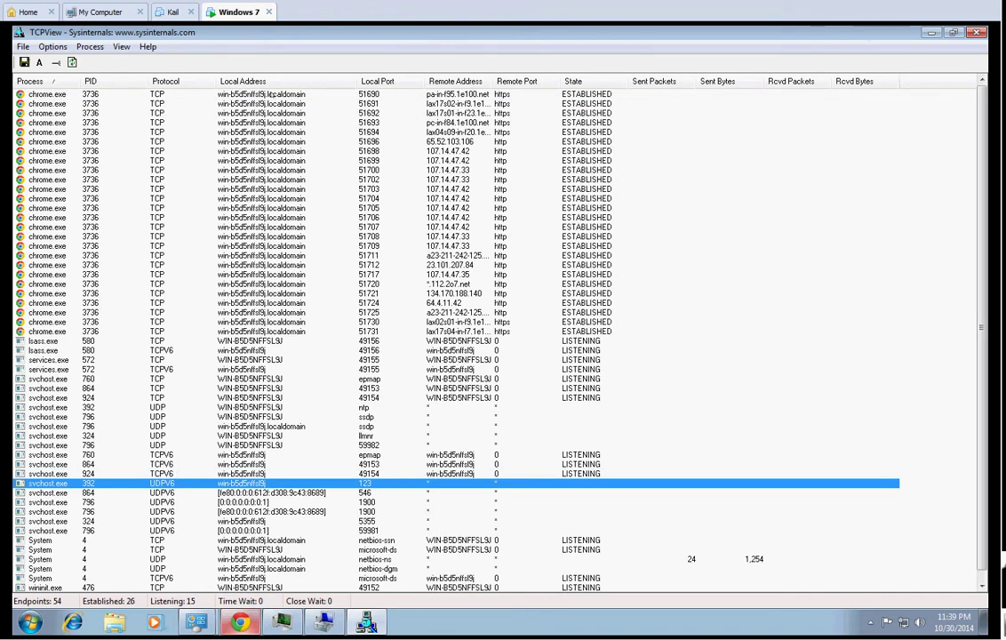
pyautogui.click(269, 93)
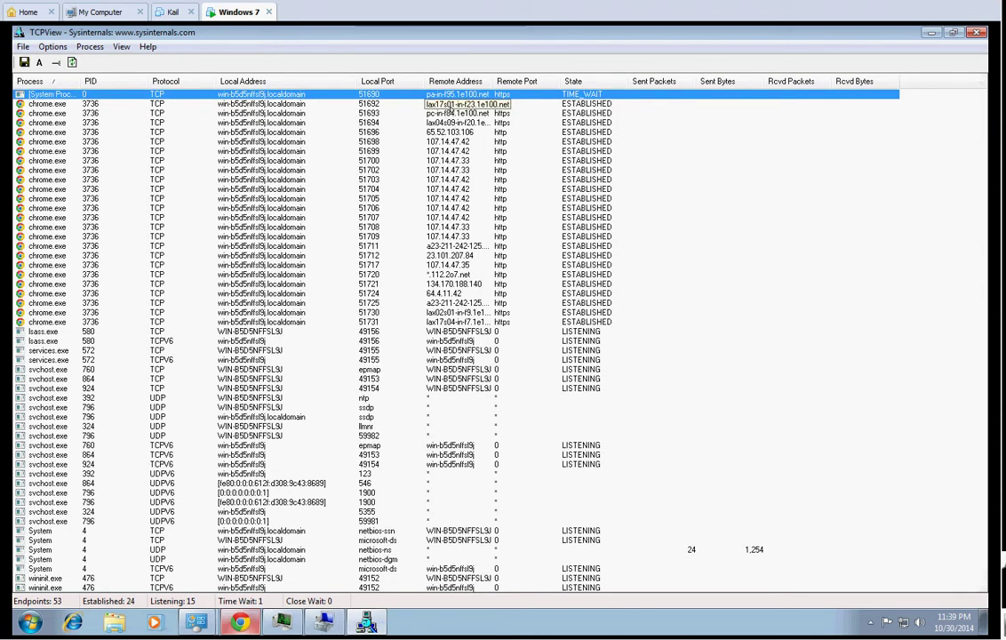
# Widen the Remote Address column and inspect Chrome's connections on local ports 51696 and 51717
pyautogui.moveTo(496, 81); pyautogui.dragTo(627, 81)
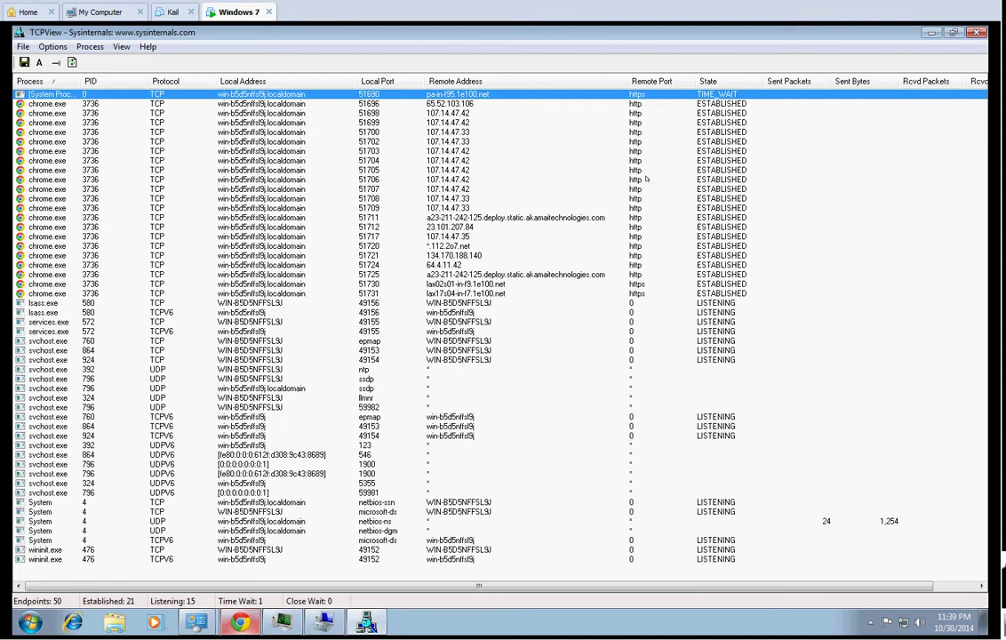
pyautogui.press('Down')
pyautogui.press('Down')
pyautogui.press('Down')
pyautogui.press('Down')
pyautogui.press('Down')
pyautogui.press('Down')
pyautogui.press('Down')
pyautogui.press('Down')
pyautogui.press('Down')
pyautogui.press('Down')
pyautogui.press('Down')
pyautogui.press('Down')
pyautogui.press('Down')
pyautogui.press('Down')
pyautogui.press('Down')
pyautogui.press('Down')
pyautogui.press('Down')
pyautogui.press('Down')
pyautogui.press('Down')
pyautogui.press('Down')
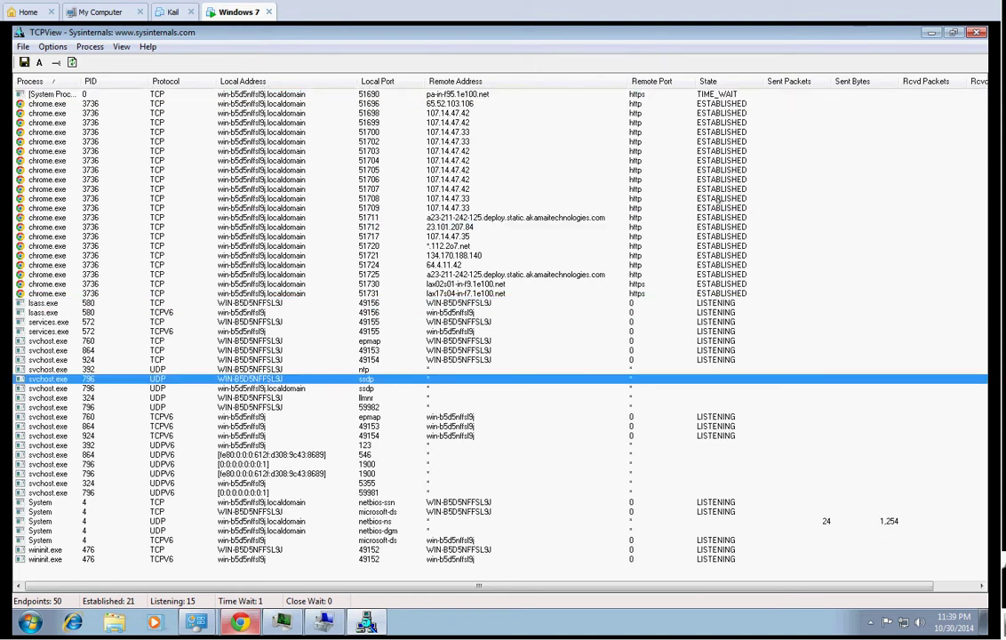
pyautogui.press('Right')
pyautogui.press('Left')
pyautogui.click(376, 103)
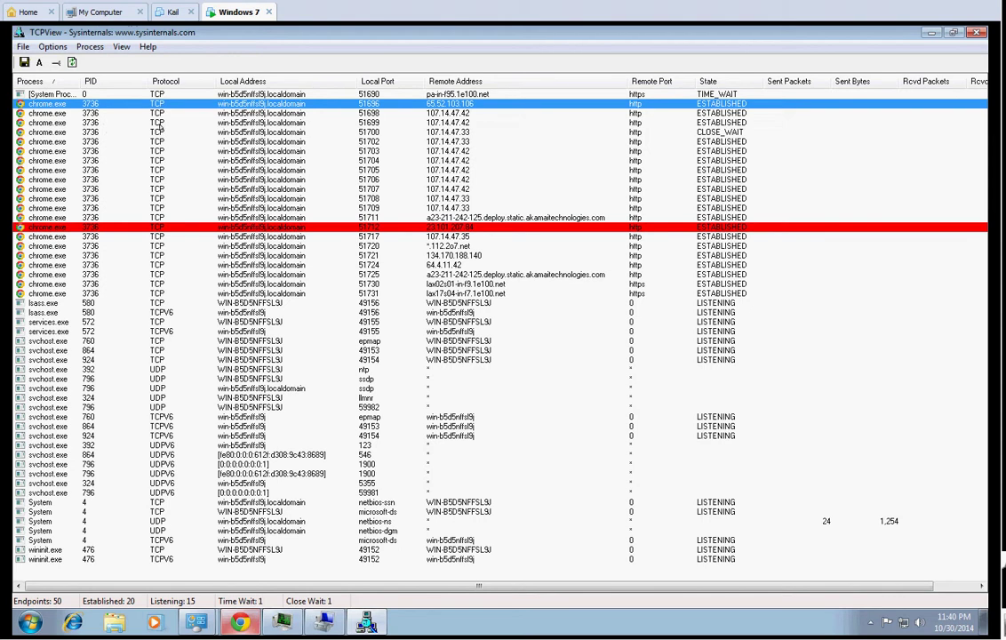
pyautogui.click(54, 227)
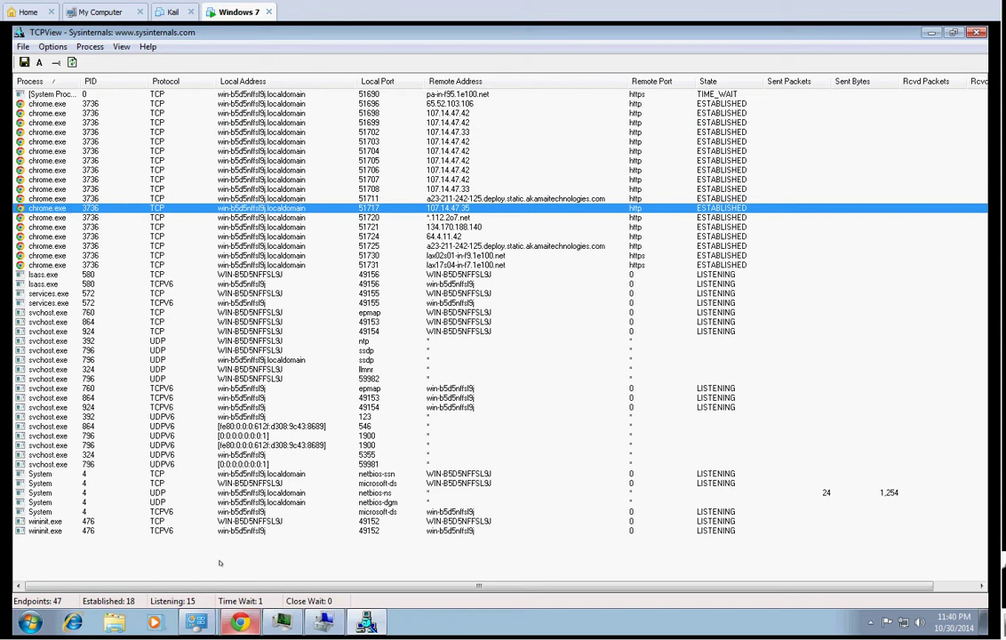
pyautogui.click(240, 623)
# Search 'google' in a new tab and open the Google homepage from the results
pyautogui.moveTo(545, 44); pyautogui.dragTo(761, 51)
pyautogui.click(783, 51)
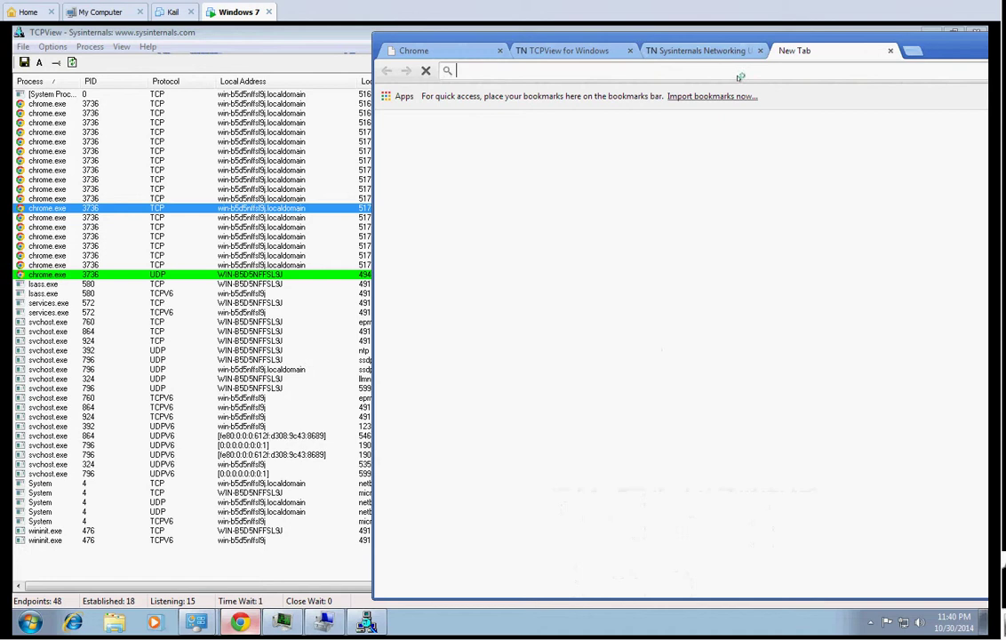
pyautogui.write('google')
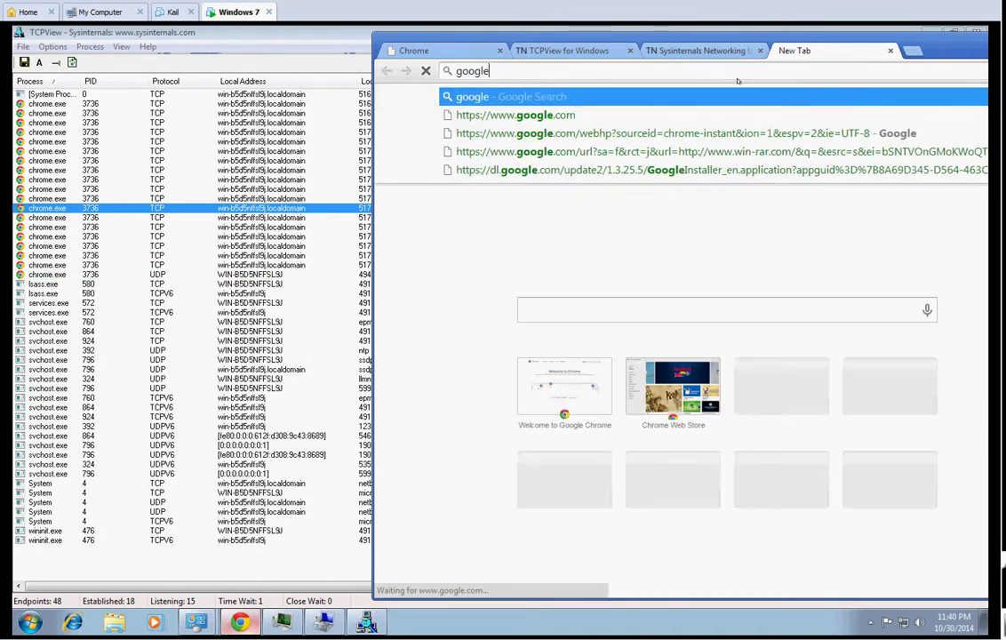
pyautogui.press('Return')
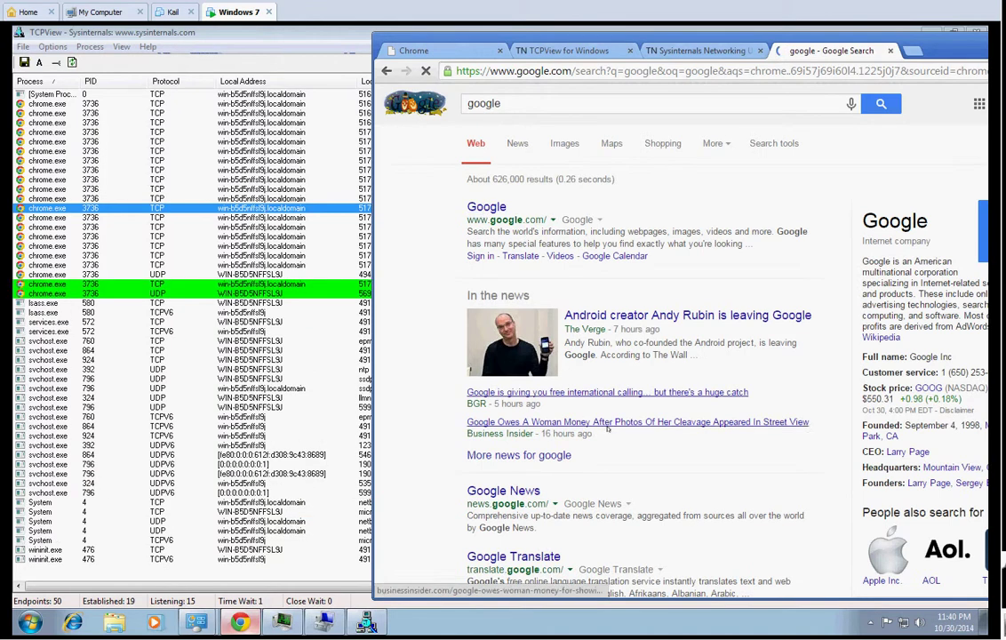
pyautogui.click(486, 206)
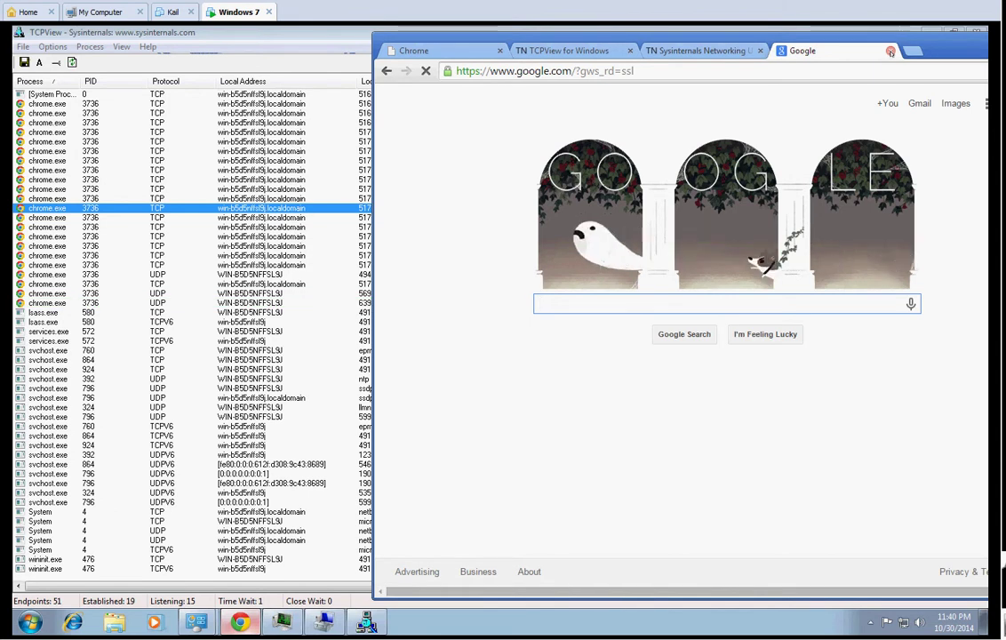
# Close the Google, TCPView for Windows and Sysinternals Networking Utilities tabs
pyautogui.click(890, 51)
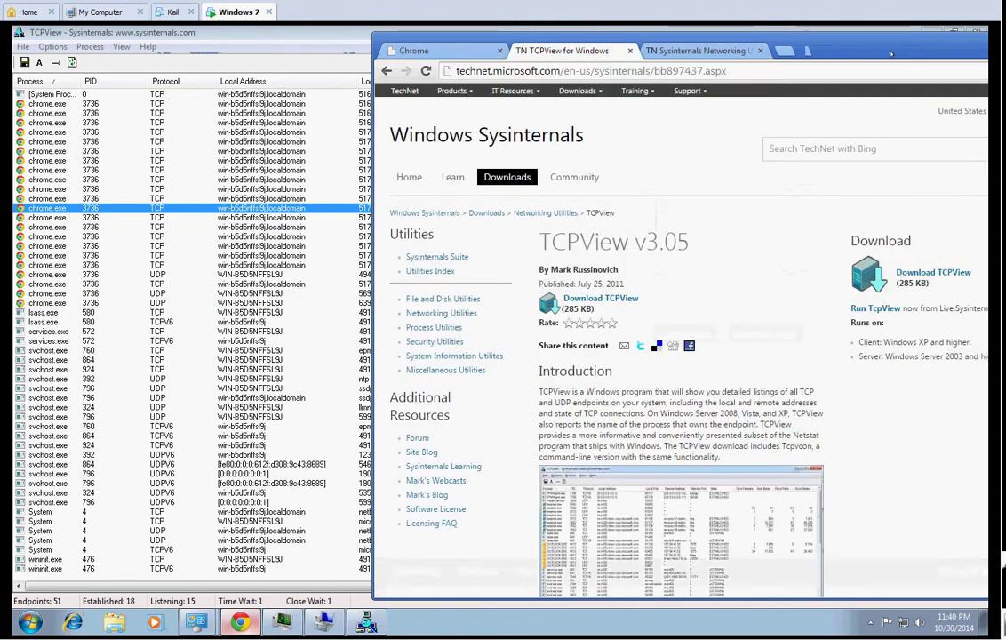
pyautogui.click(630, 51)
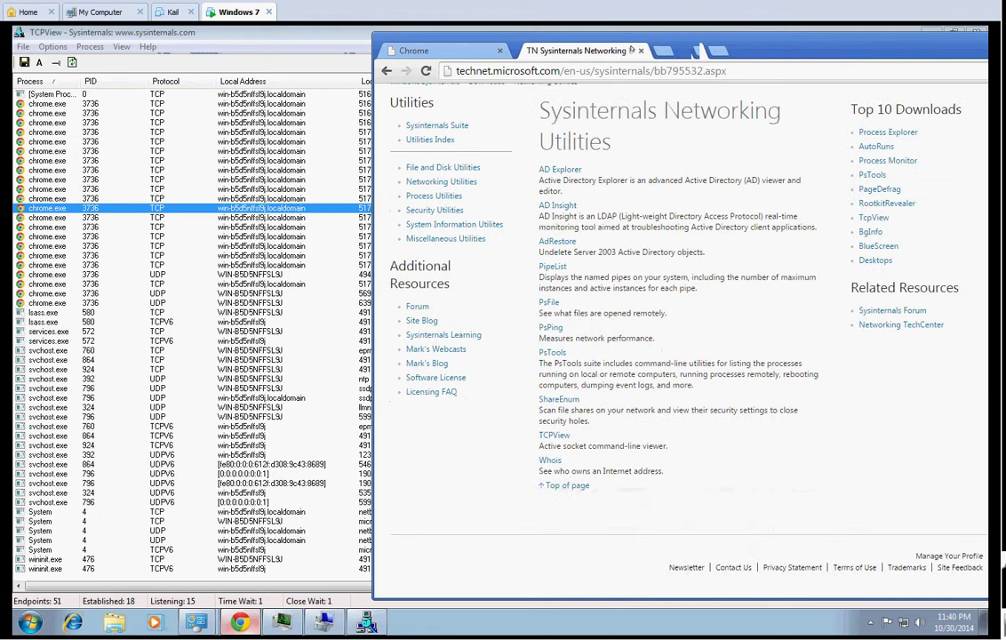
pyautogui.click(630, 50)
# Close the Chrome window and widen the Process column to show full process names
pyautogui.moveTo(641, 40); pyautogui.dragTo(356, 363)
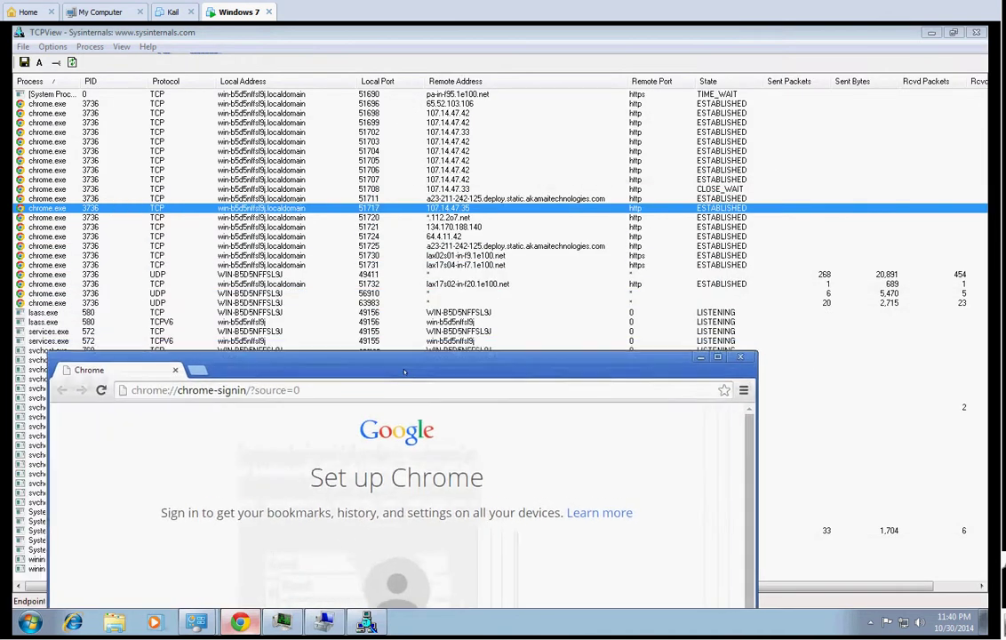
pyautogui.click(742, 361)
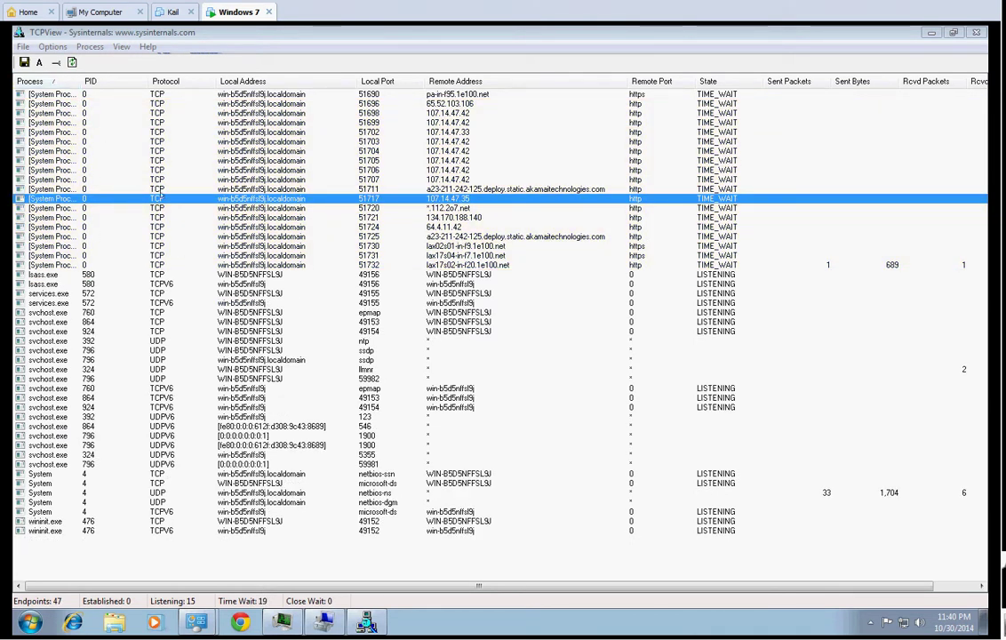
pyautogui.moveTo(82, 81); pyautogui.dragTo(154, 82)
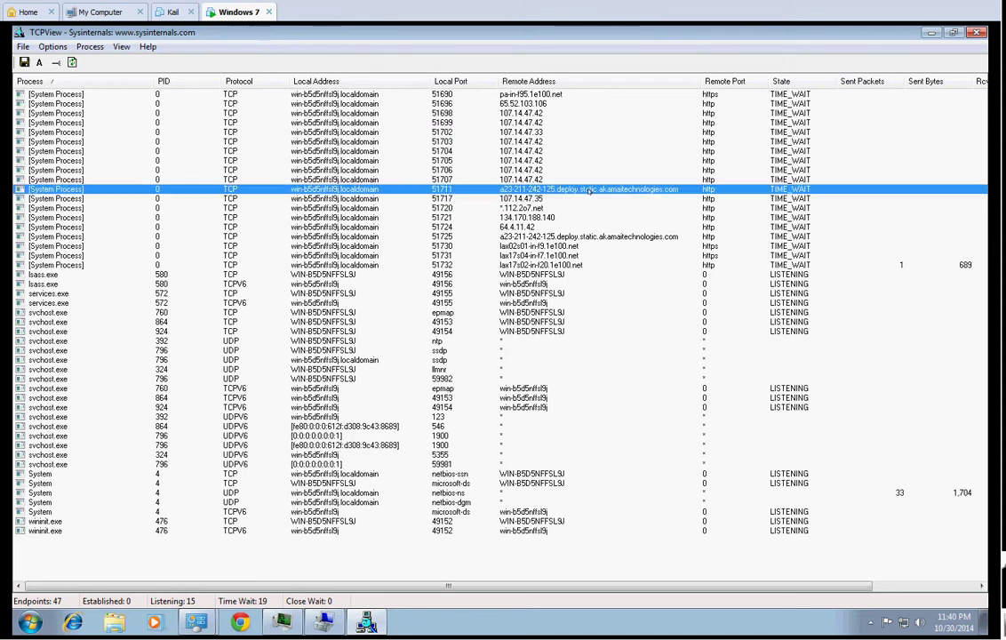
# Inspect the TIME_WAIT, svchost, services.exe and System Process endpoints, then dismiss the Action Center notification
pyautogui.click(586, 228)
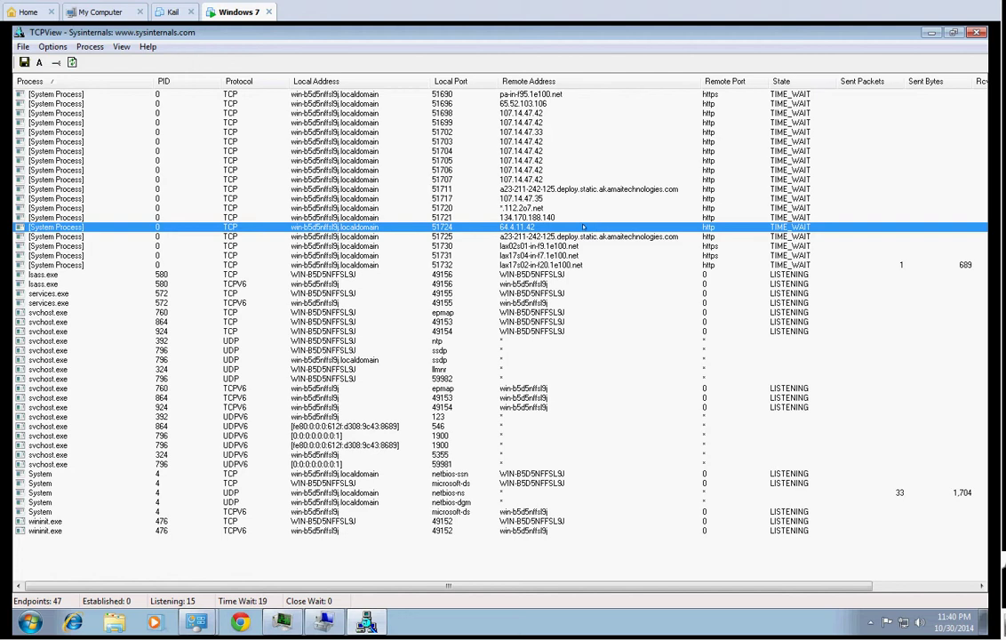
pyautogui.click(54, 360)
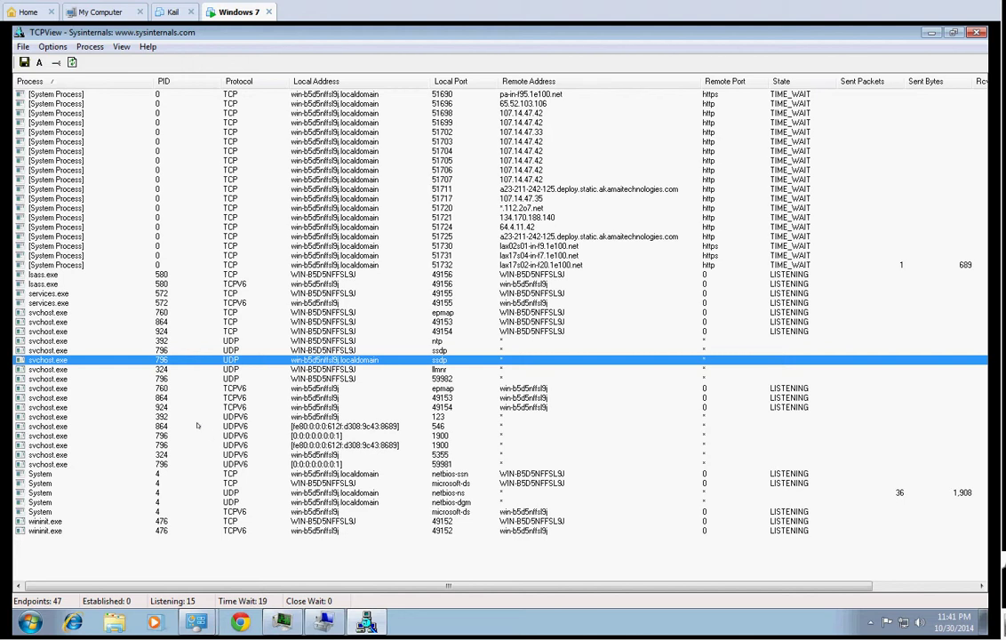
pyautogui.click(165, 398)
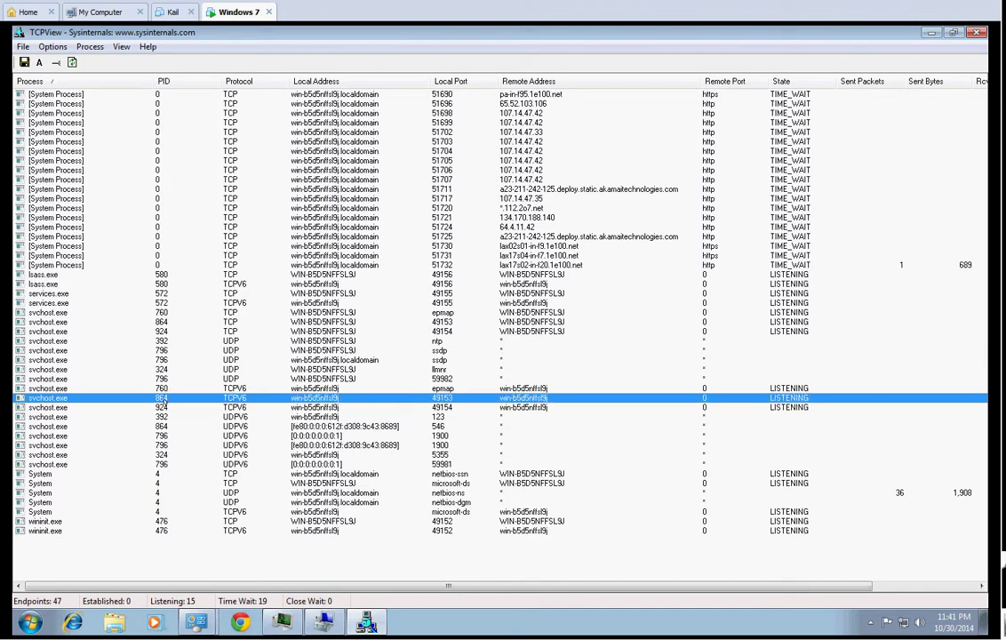
pyautogui.click(267, 293)
pyautogui.click(373, 322)
pyautogui.click(531, 179)
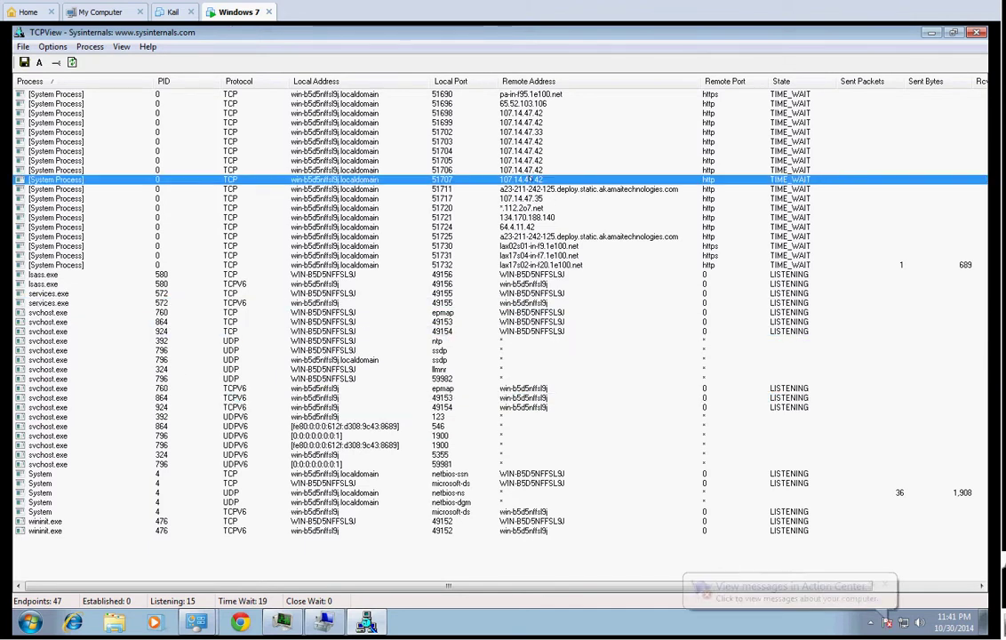
pyautogui.press('Down')
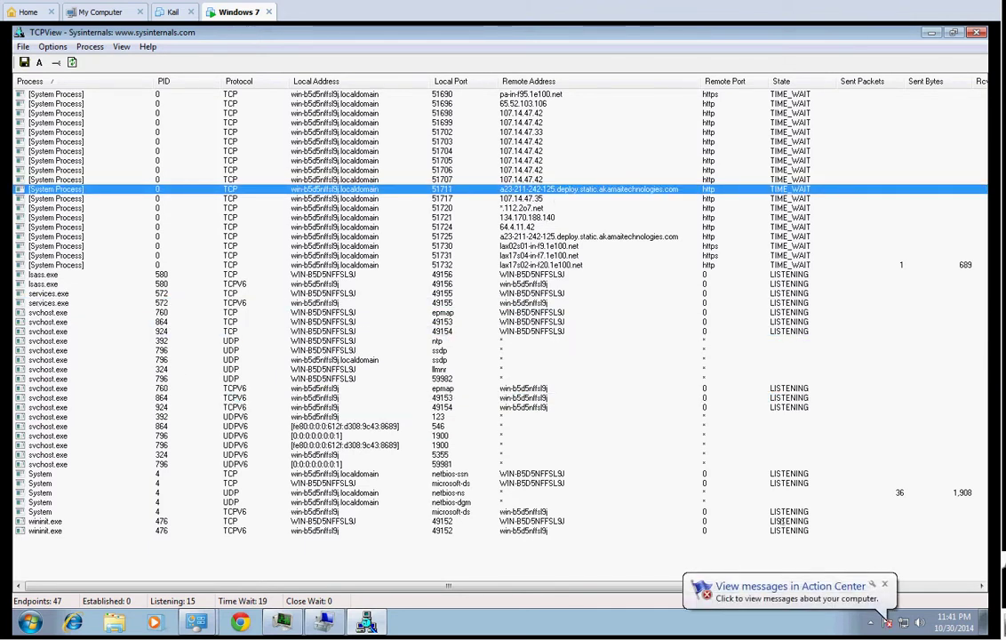
pyautogui.click(885, 585)
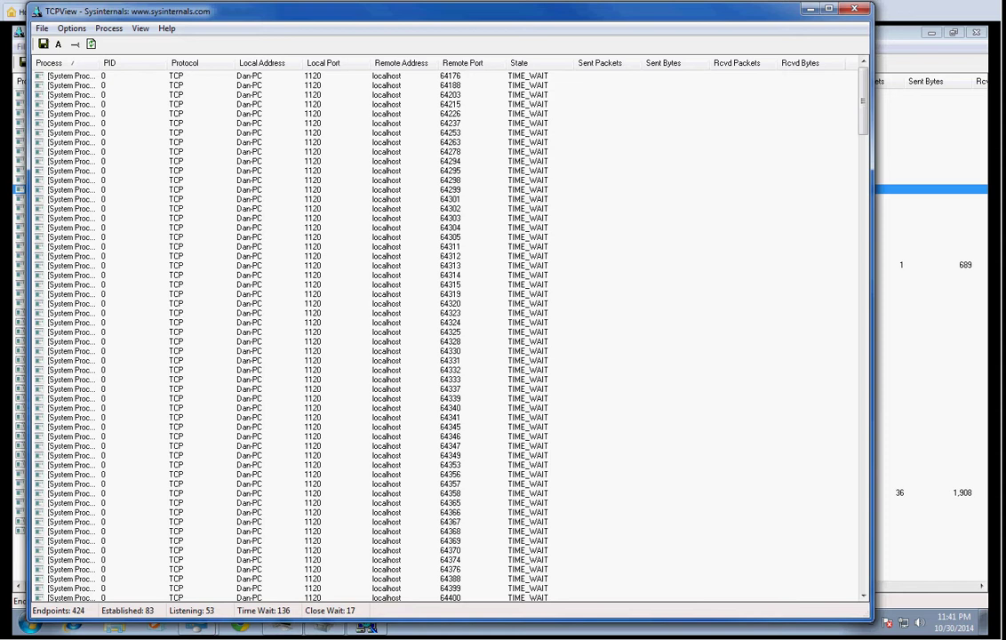
pyautogui.scroll(-20, 444, 333)
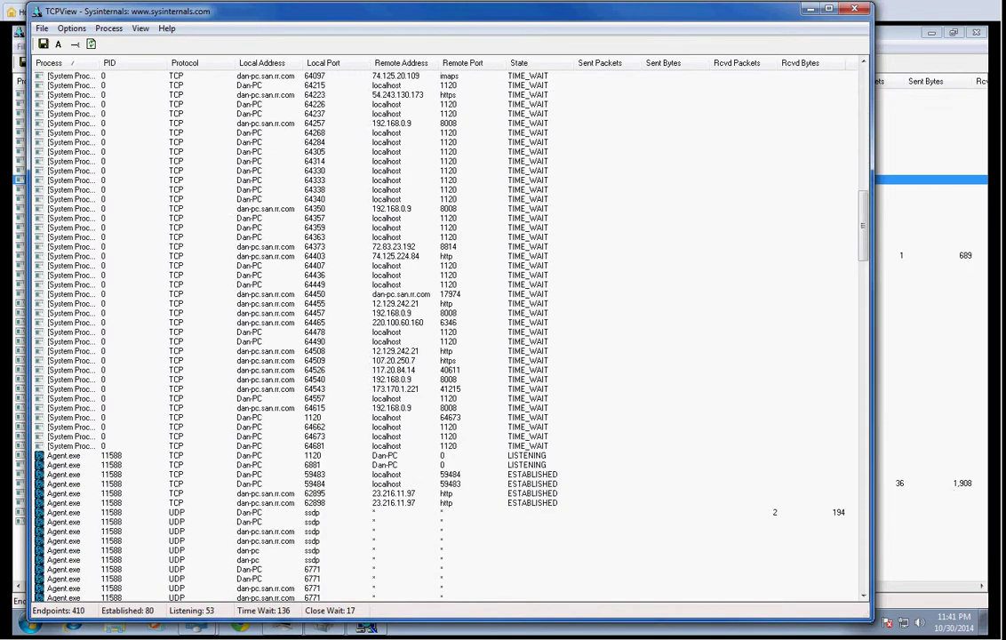
pyautogui.scroll(-3, 444, 333)
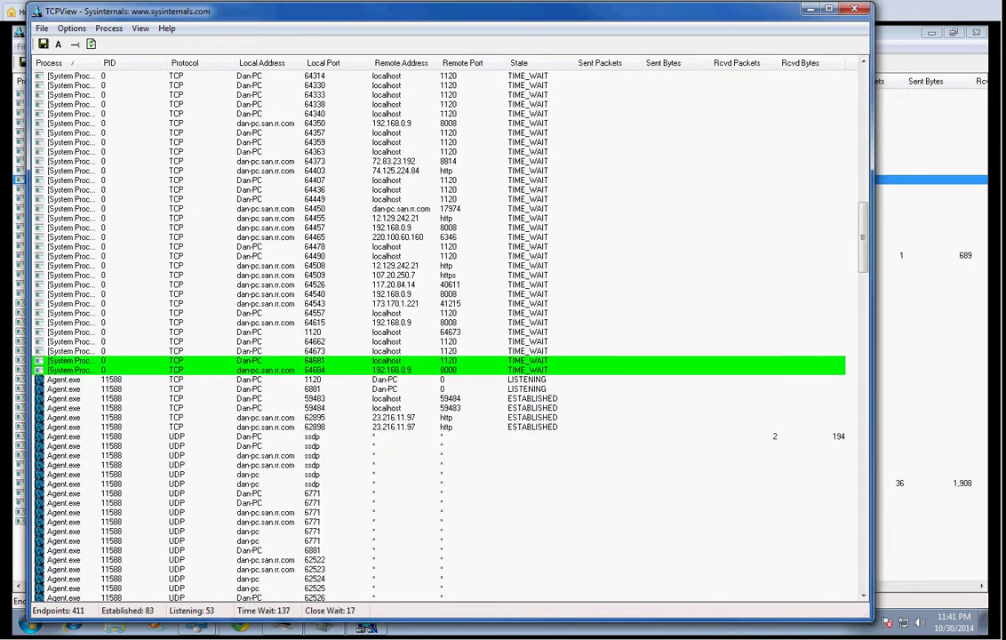
pyautogui.scroll(-15, 445, 333)
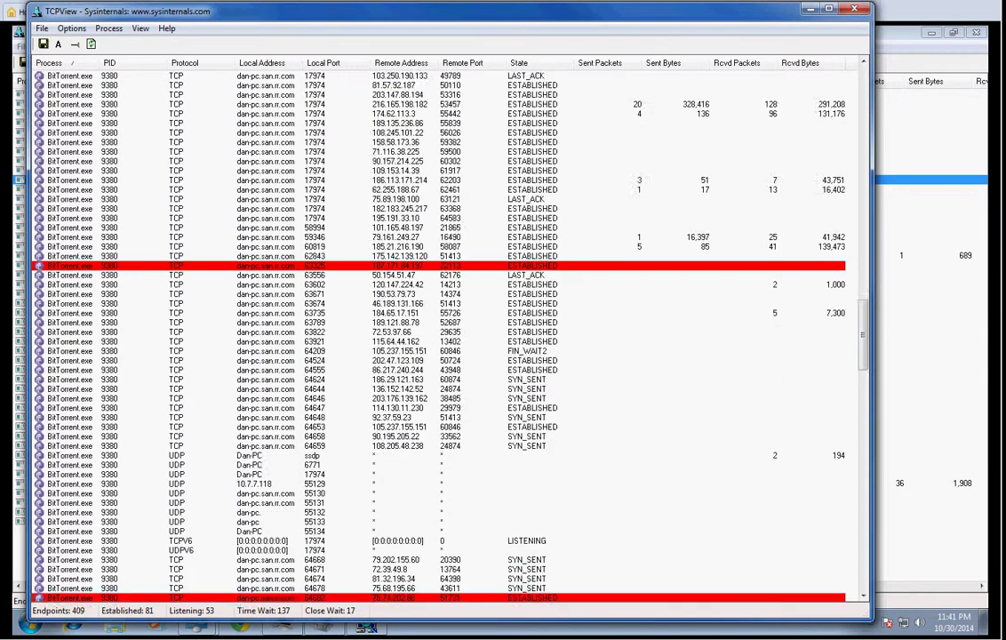
pyautogui.scroll(-20, 444, 333)
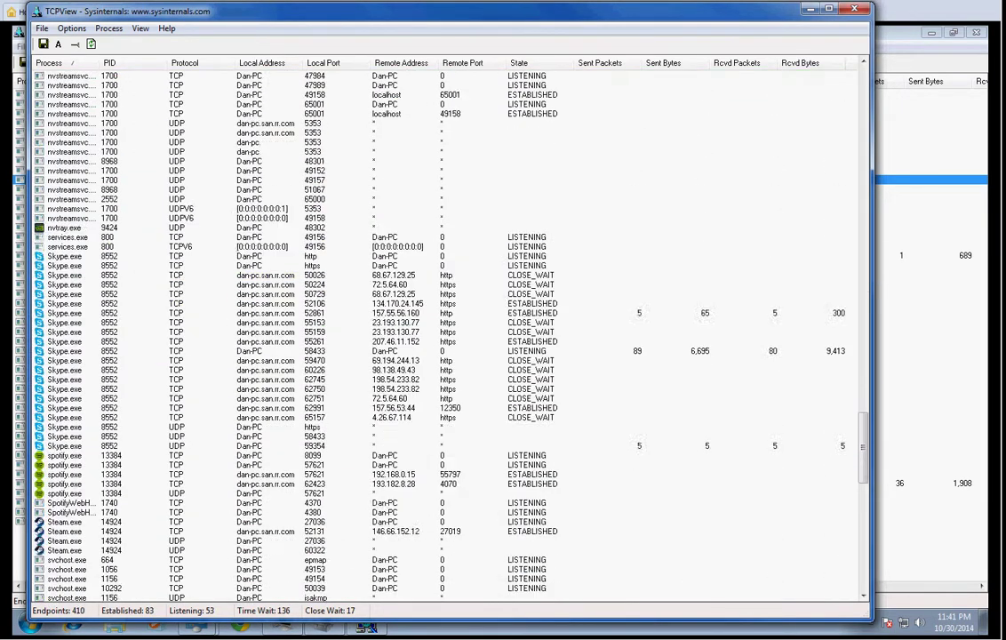
pyautogui.scroll(-20, 445, 333)
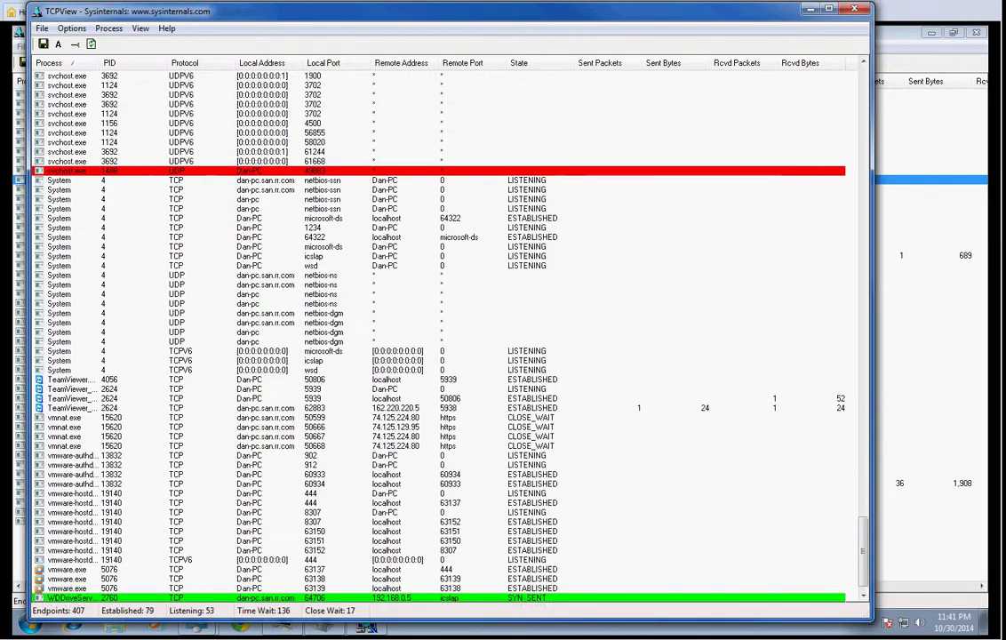
pyautogui.scroll(-2, 445, 333)
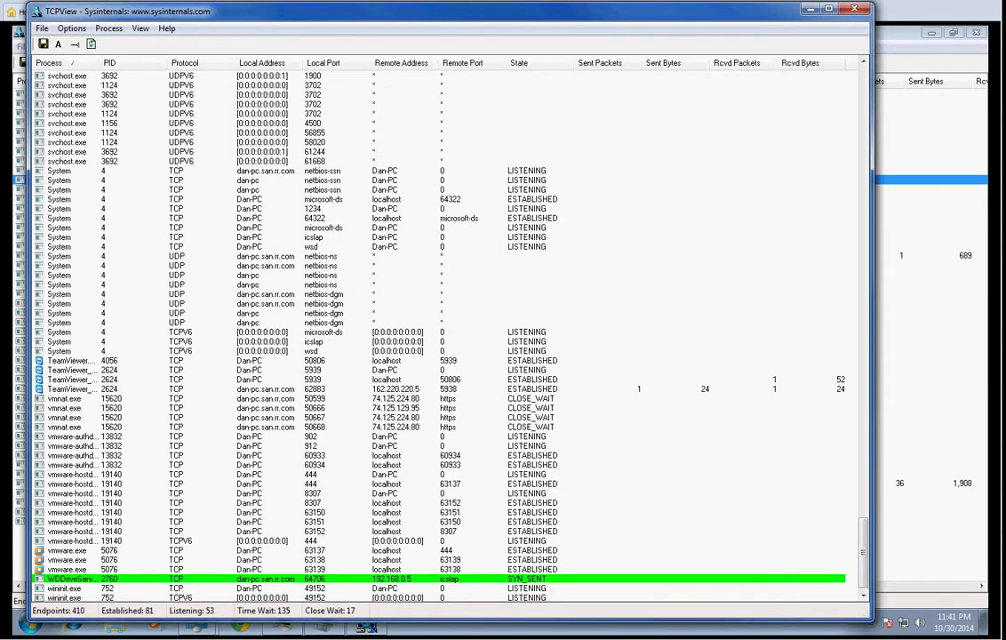
pyautogui.scroll(20, 445, 334)
pyautogui.scroll(10, 444, 334)
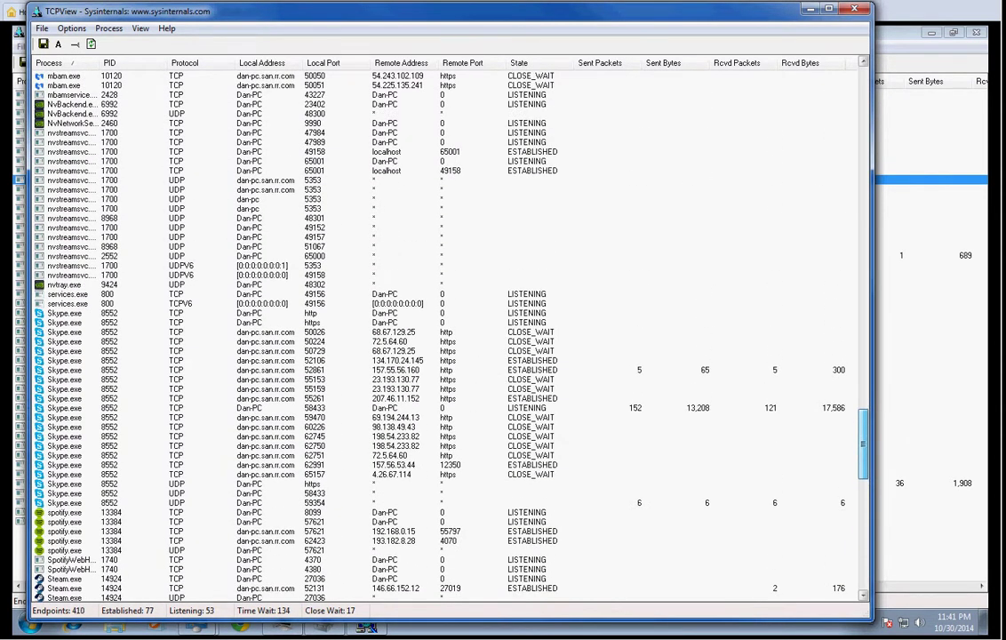
pyautogui.scroll(14, 445, 333)
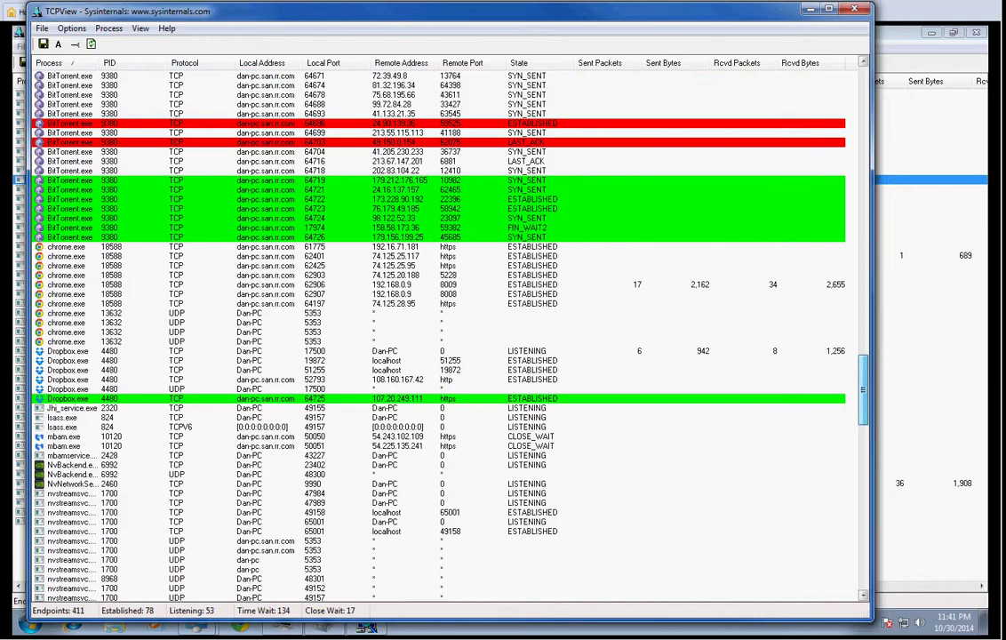
pyautogui.scroll(20, 445, 333)
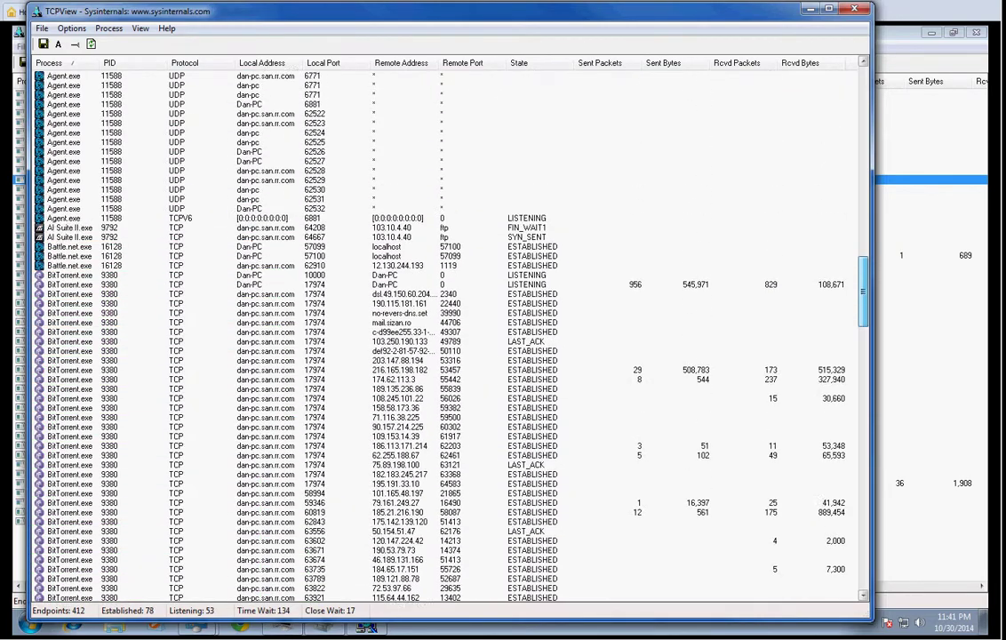
pyautogui.scroll(-15, 445, 334)
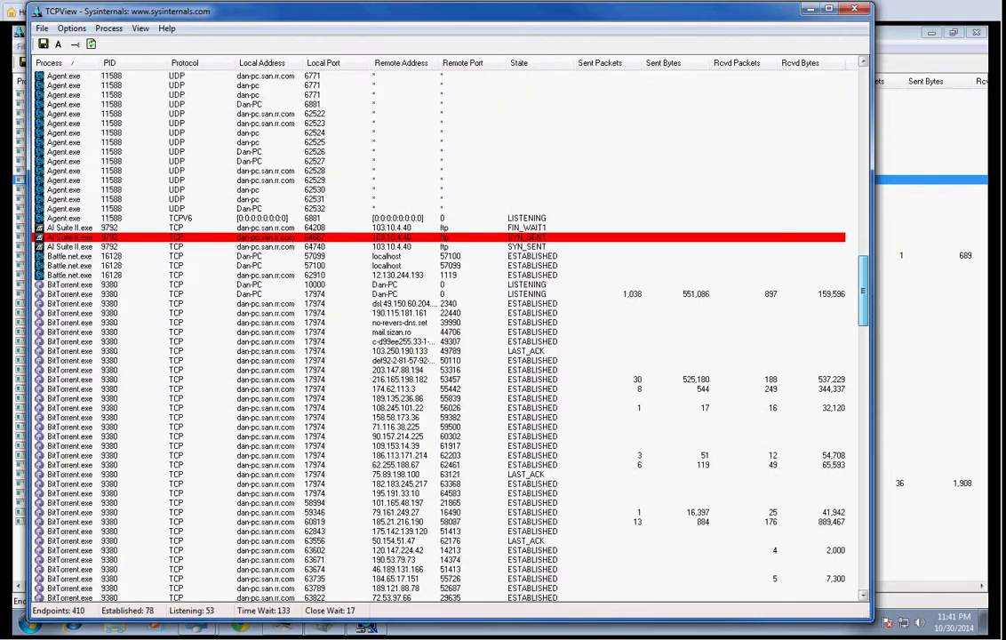
pyautogui.scroll(10, 445, 334)
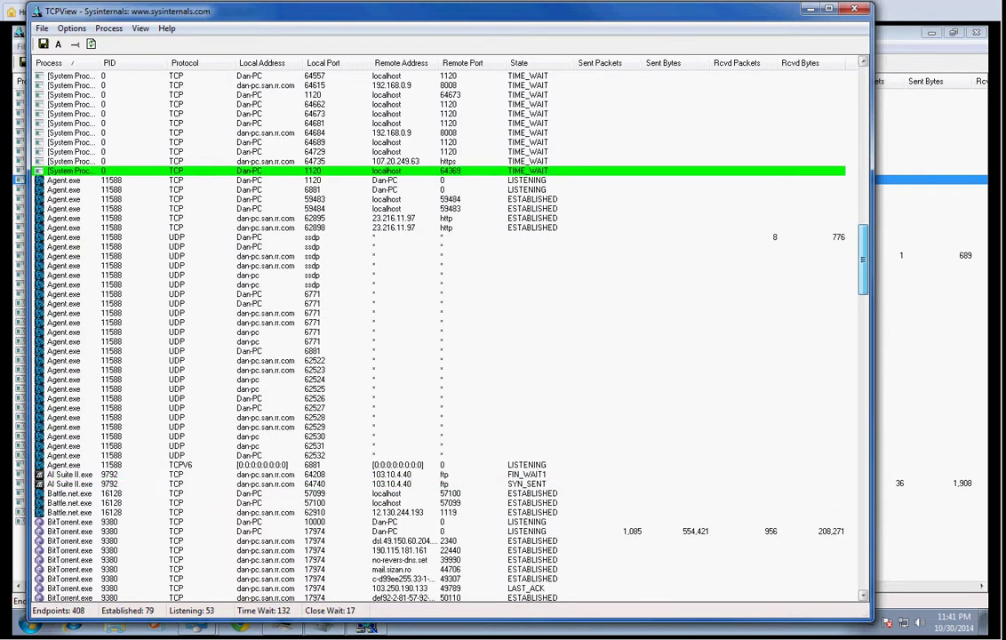
pyautogui.scroll(-5, 444, 333)
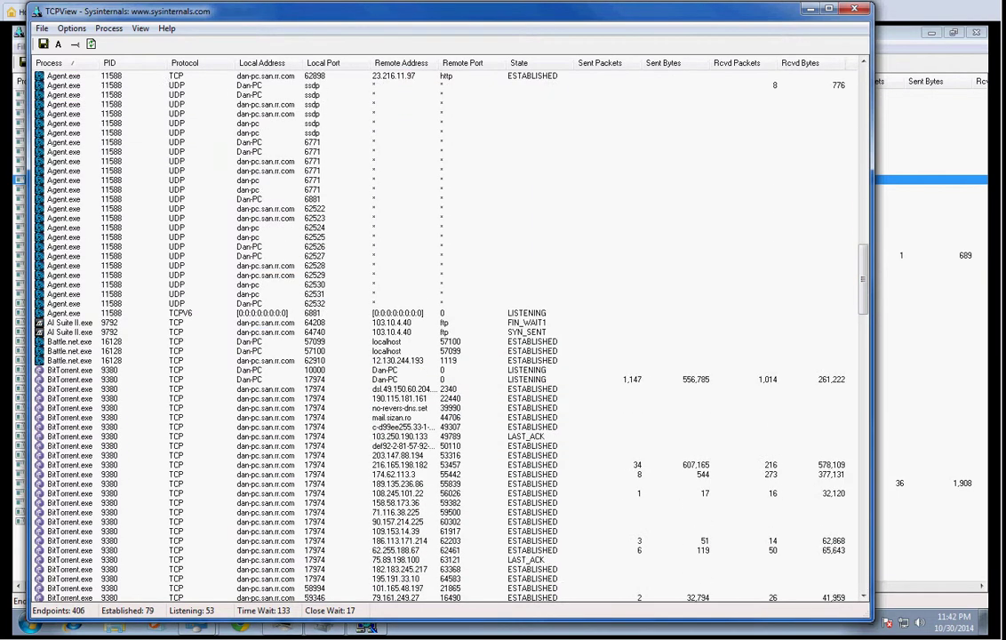
pyautogui.scroll(-13, 444, 334)
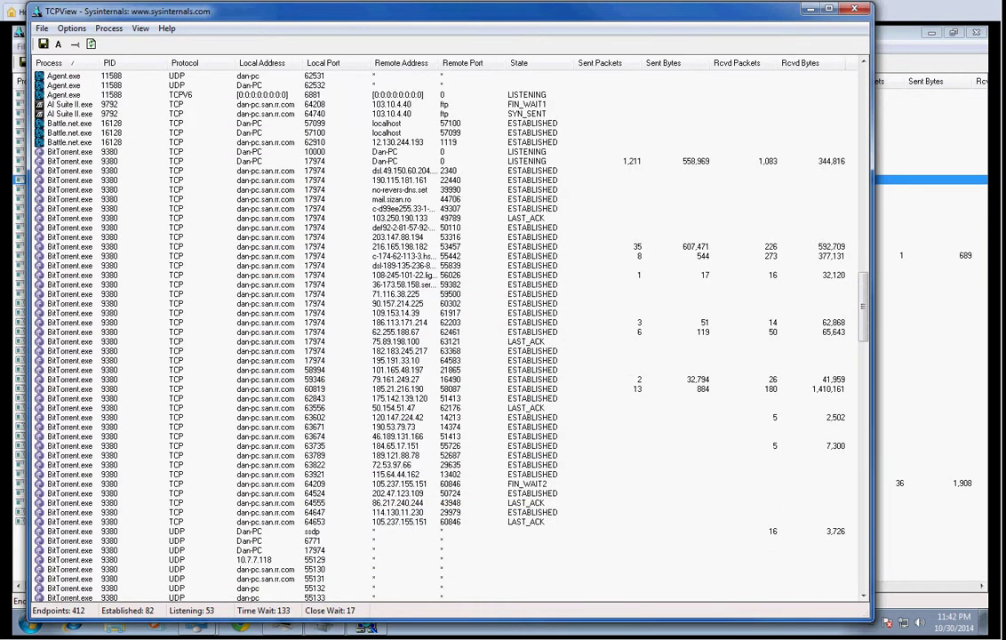
pyautogui.scroll(-10, 444, 333)
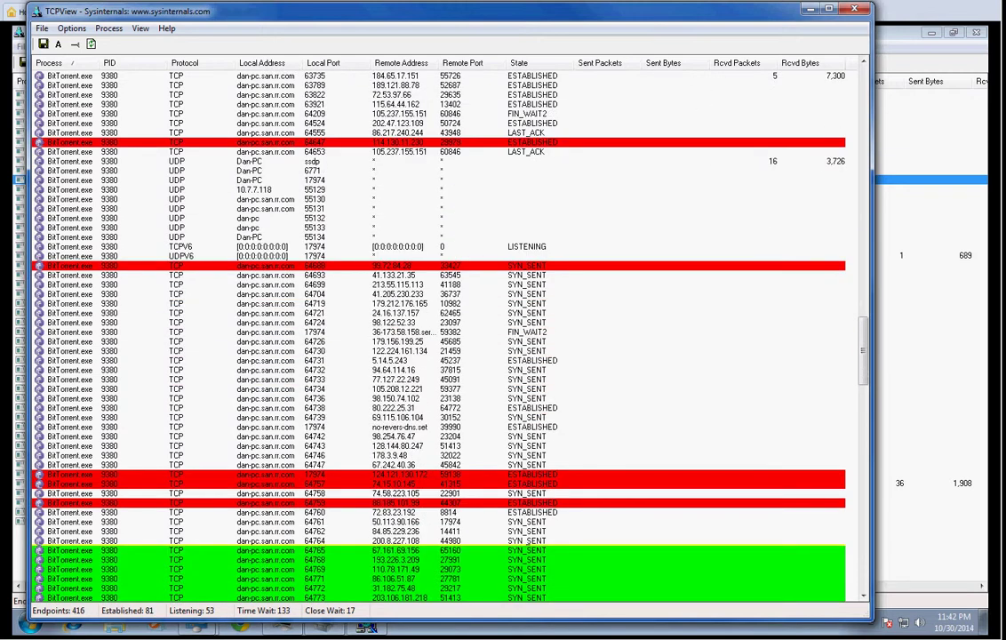
pyautogui.scroll(-3, 444, 333)
pyautogui.scroll(3, 444, 334)
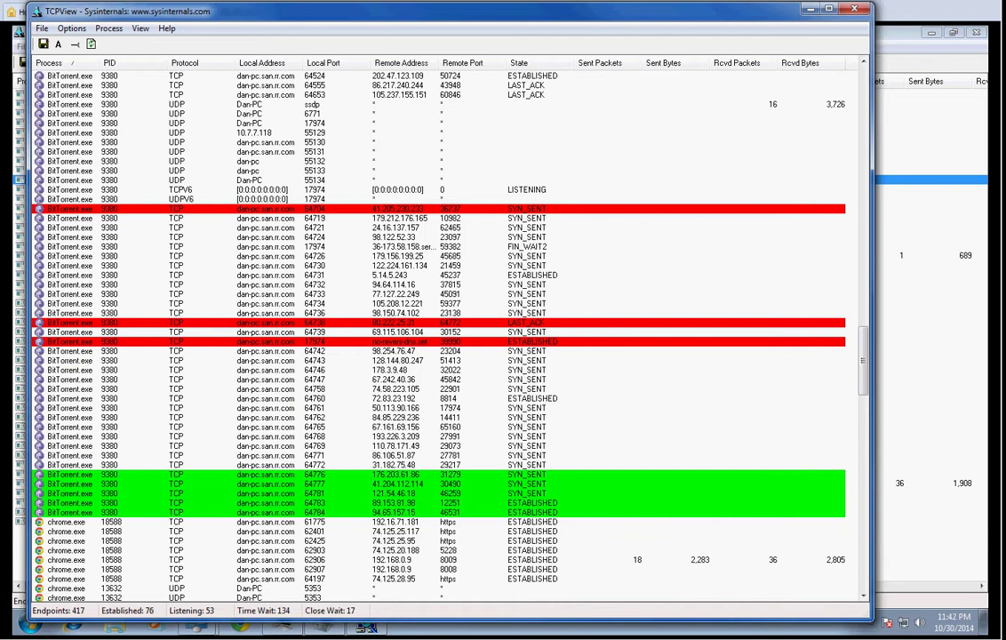
pyautogui.scroll(-3, 445, 333)
pyautogui.scroll(-17, 445, 333)
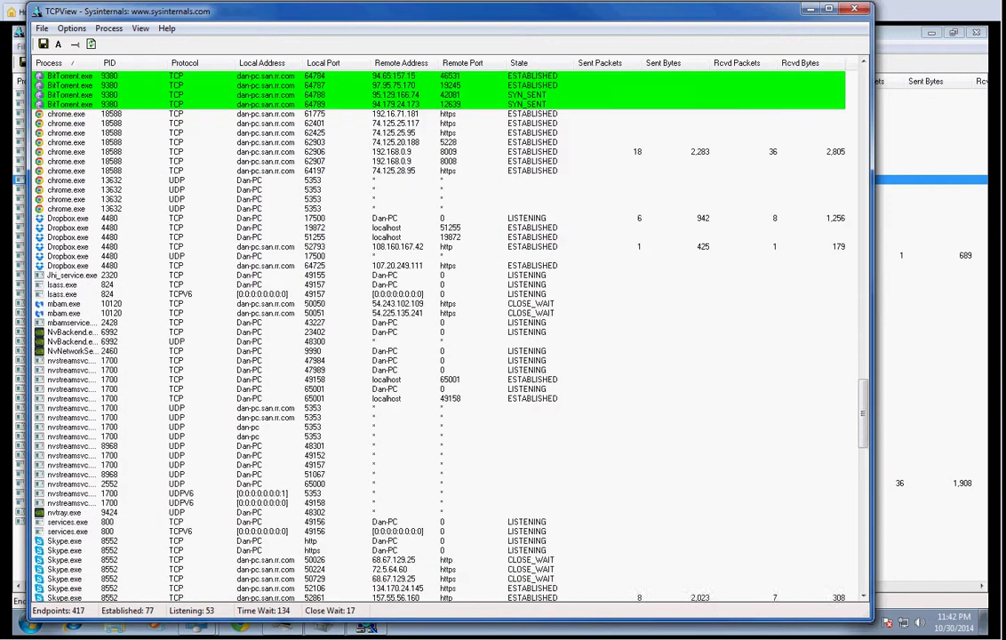
pyautogui.scroll(-20, 444, 334)
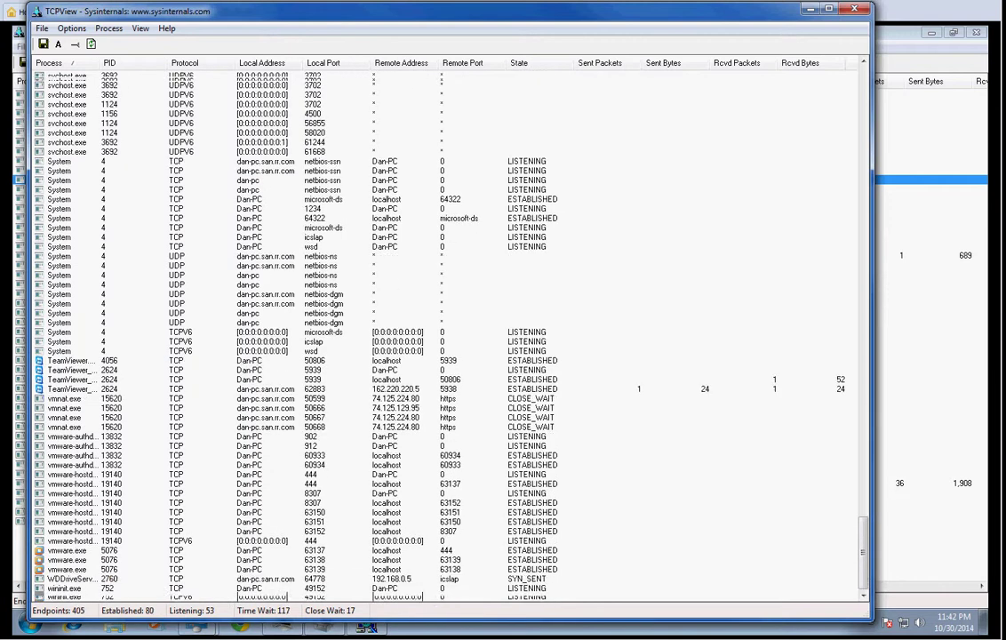
# Scroll through the host's connection list, then minimize it to reveal the VM's 28-endpoint TCPView
pyautogui.scroll(20, 878, 536)
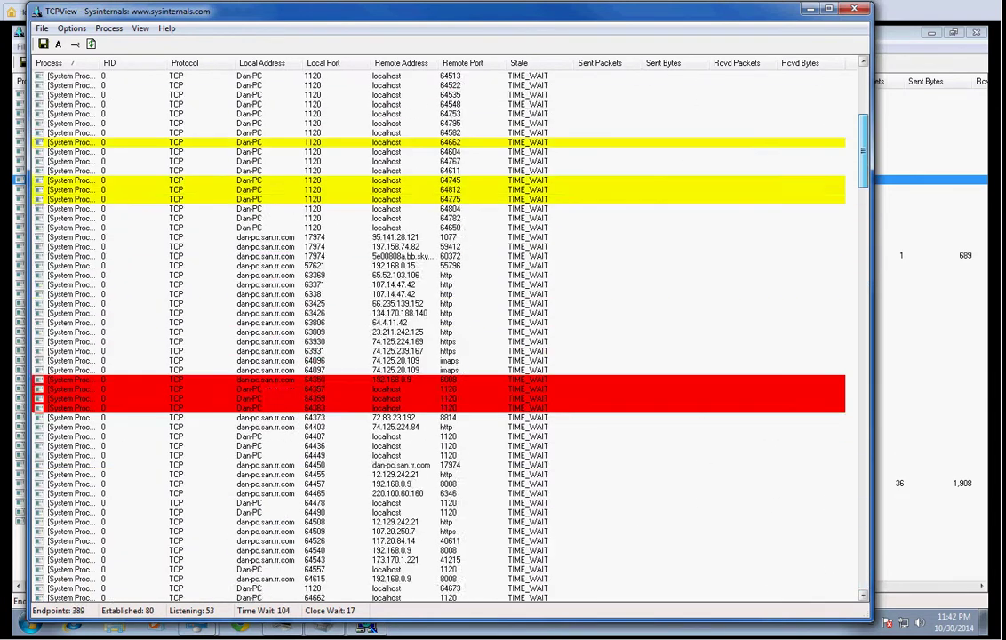
pyautogui.scroll(-15, 445, 333)
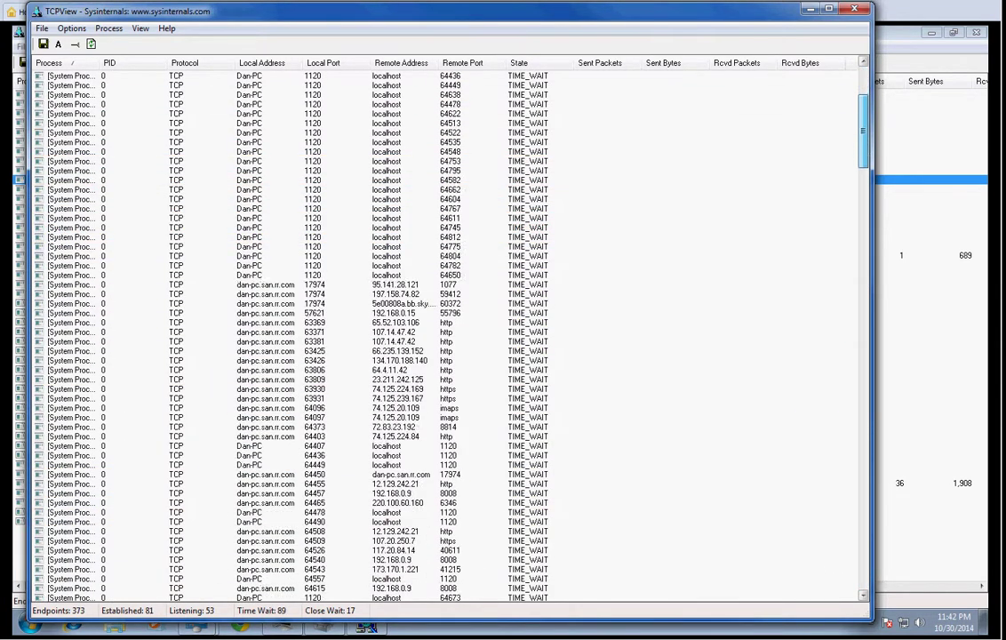
pyautogui.scroll(-16, 445, 333)
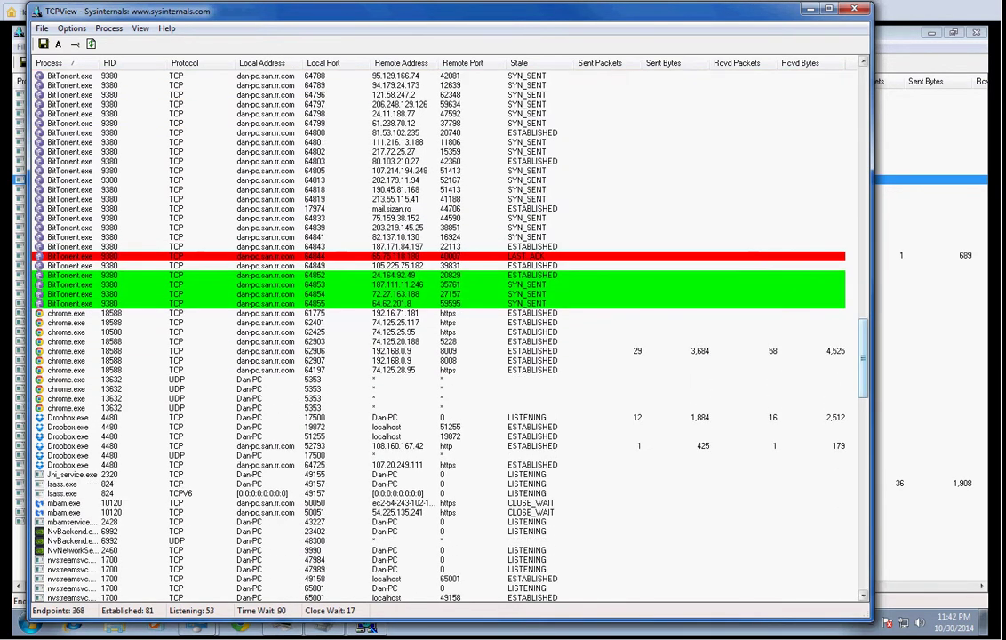
pyautogui.scroll(-10, 444, 338)
pyautogui.scroll(-10, 444, 338)
pyautogui.scroll(20, 444, 338)
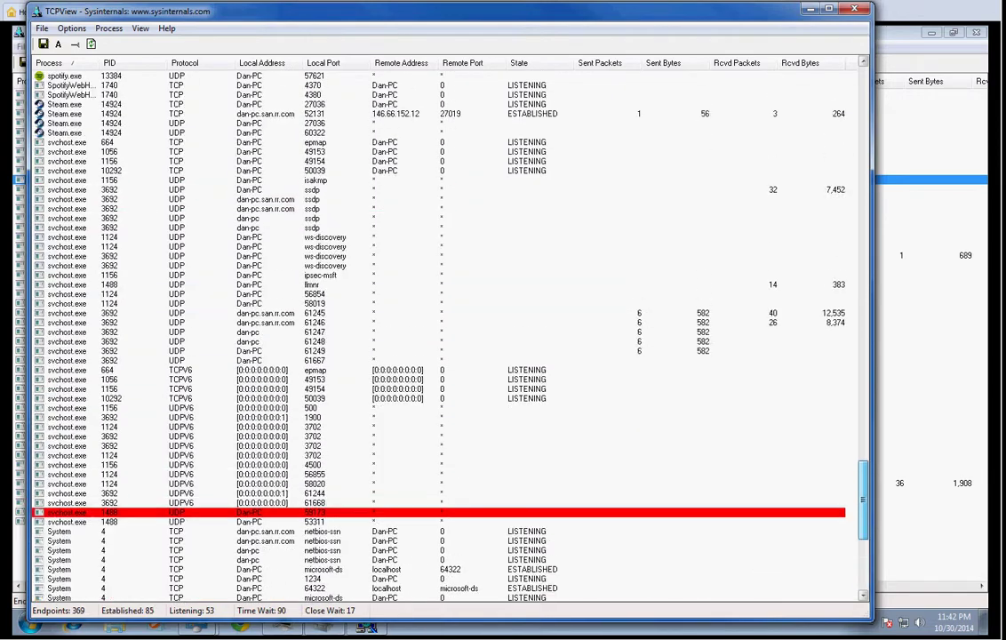
pyautogui.scroll(-20, 444, 338)
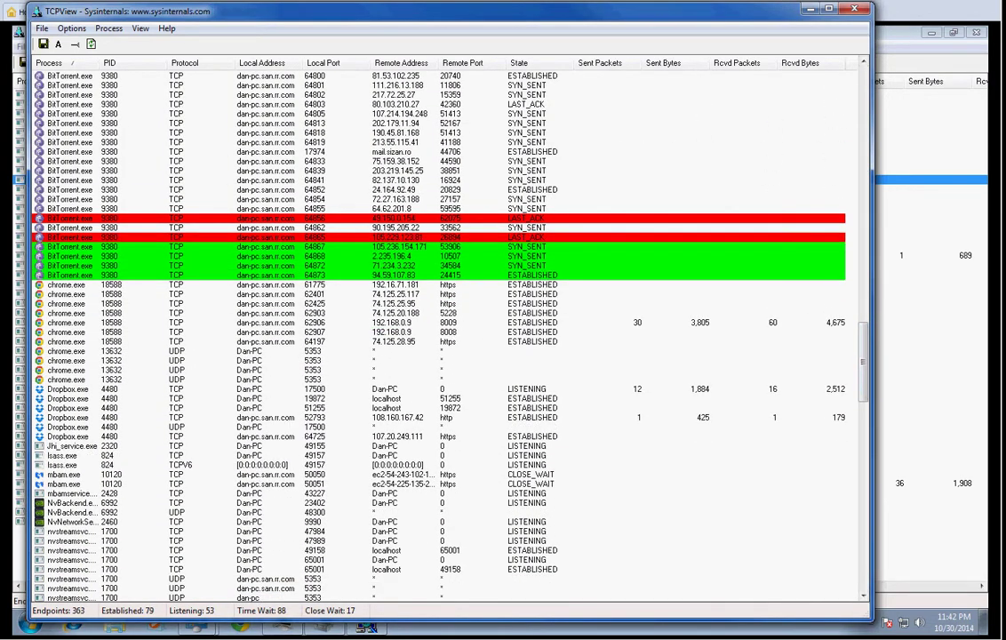
pyautogui.scroll(-4, 445, 338)
pyautogui.scroll(-20, 445, 338)
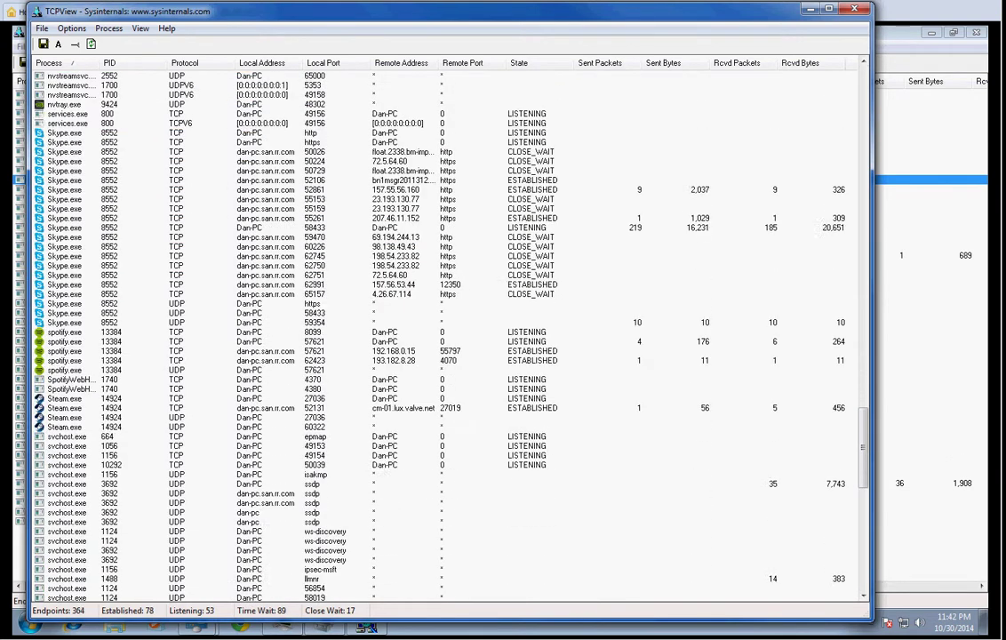
pyautogui.scroll(20, 444, 338)
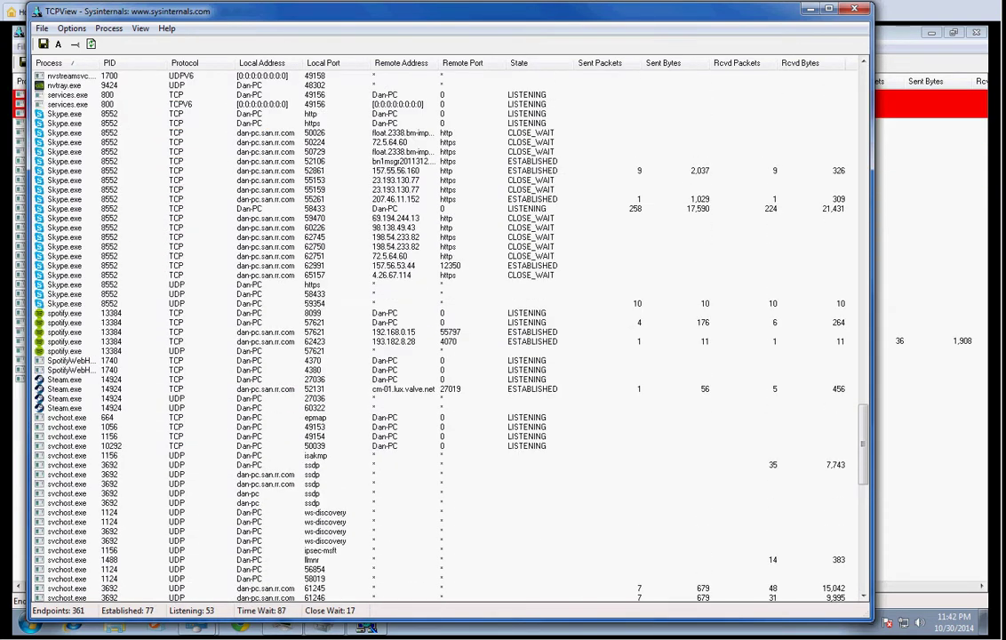
pyautogui.click(810, 8)
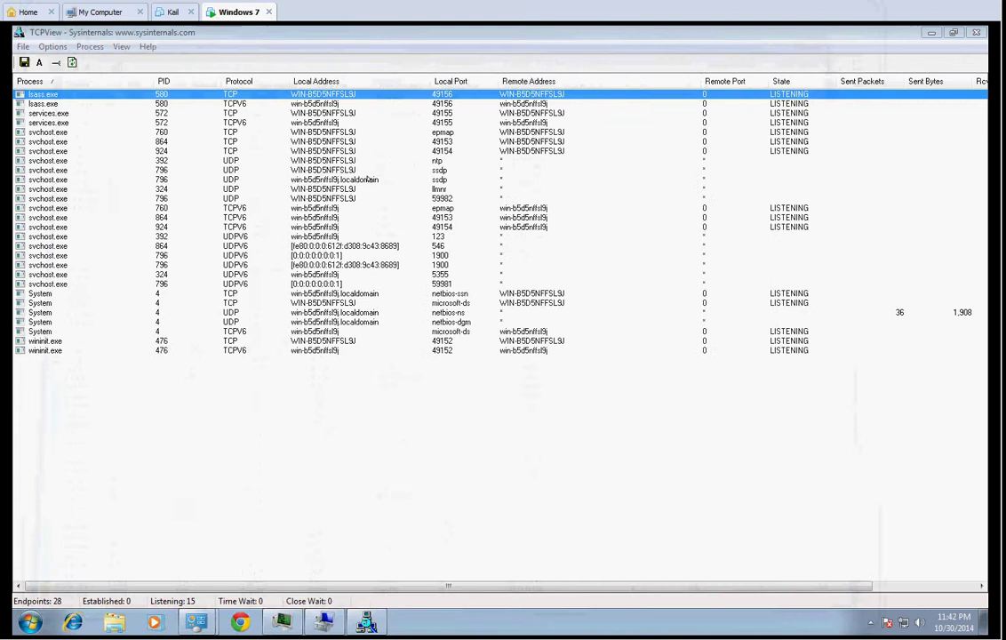
# Select and drag across rows in the VM's TCPView list, including System's netbios-ns UDP endpoint
pyautogui.click(192, 345)
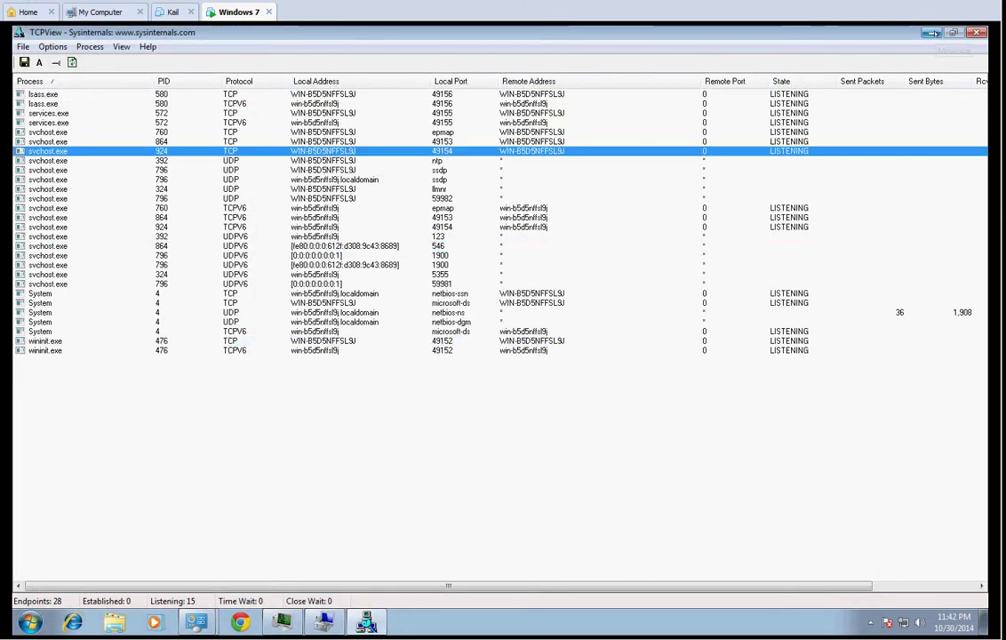
pyautogui.click(87, 395)
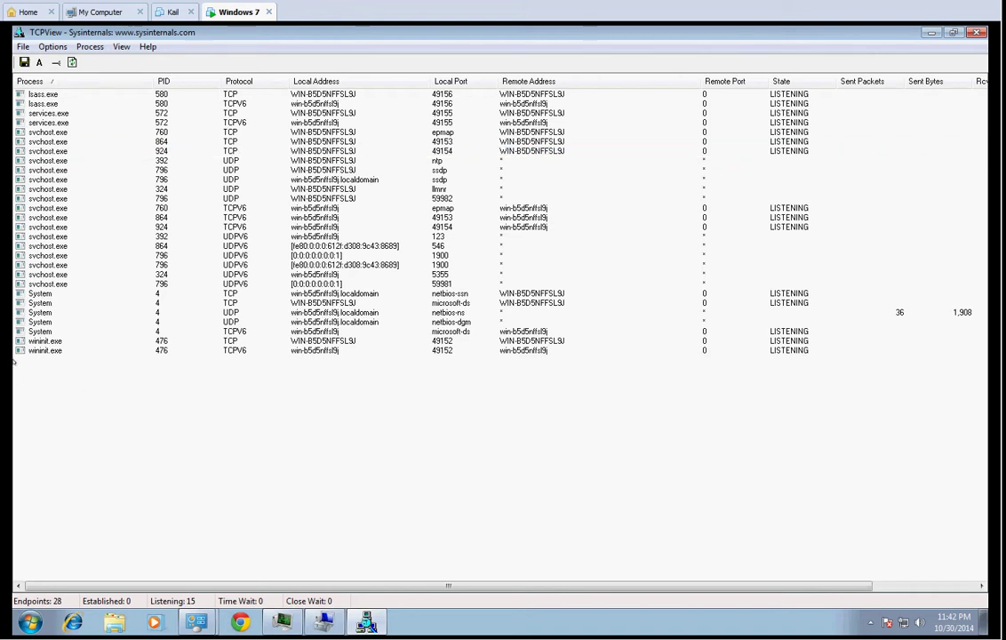
pyautogui.moveTo(13, 360); pyautogui.dragTo(160, 384)
pyautogui.moveTo(415, 378); pyautogui.dragTo(649, 387)
pyautogui.moveTo(509, 378); pyautogui.dragTo(571, 395)
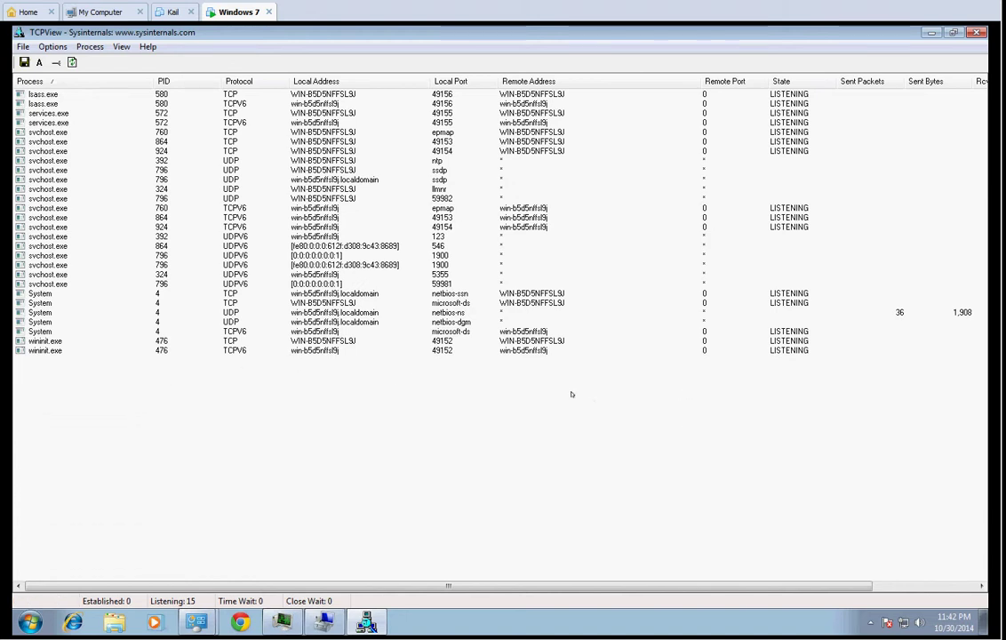
pyautogui.moveTo(482, 367); pyautogui.dragTo(704, 476)
pyautogui.moveTo(307, 426); pyautogui.dragTo(337, 483)
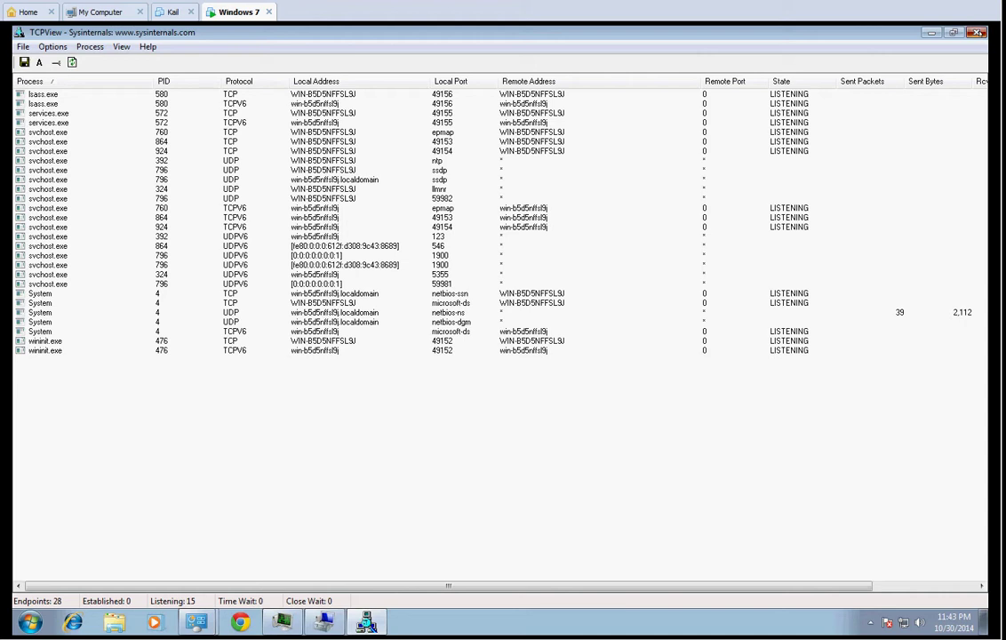
# Close the VM's TCPView, launch cmd from the Start menu and enter netstat
pyautogui.click(978, 32)
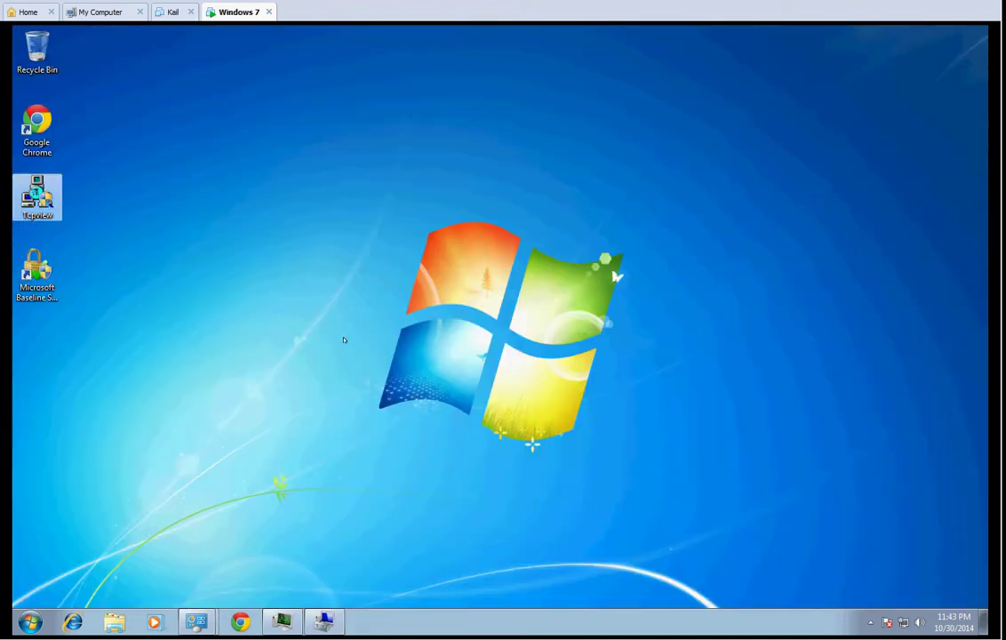
pyautogui.click(34, 619)
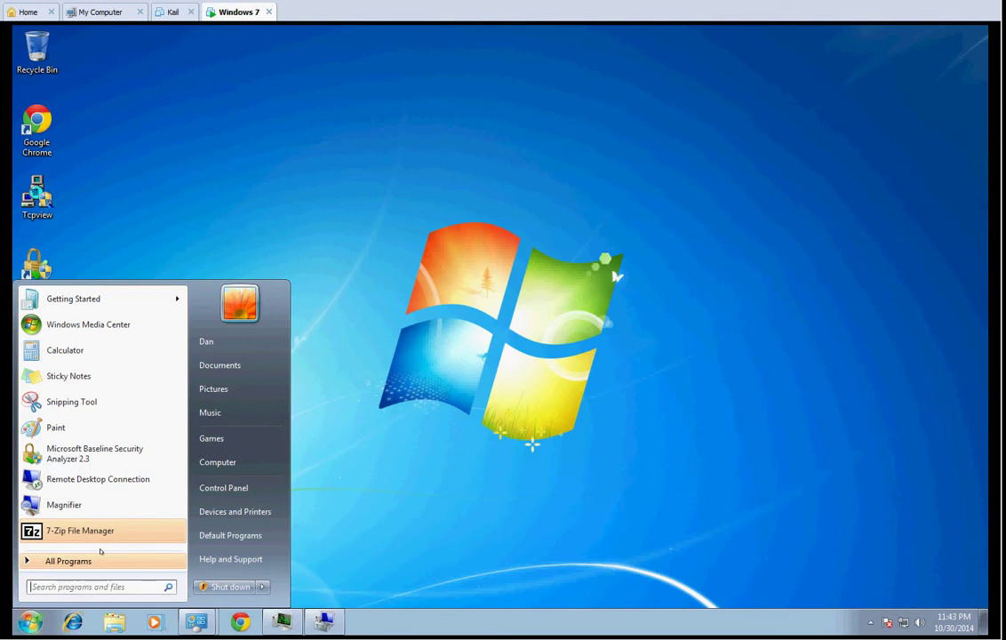
pyautogui.write('cmd')
pyautogui.press('Return')
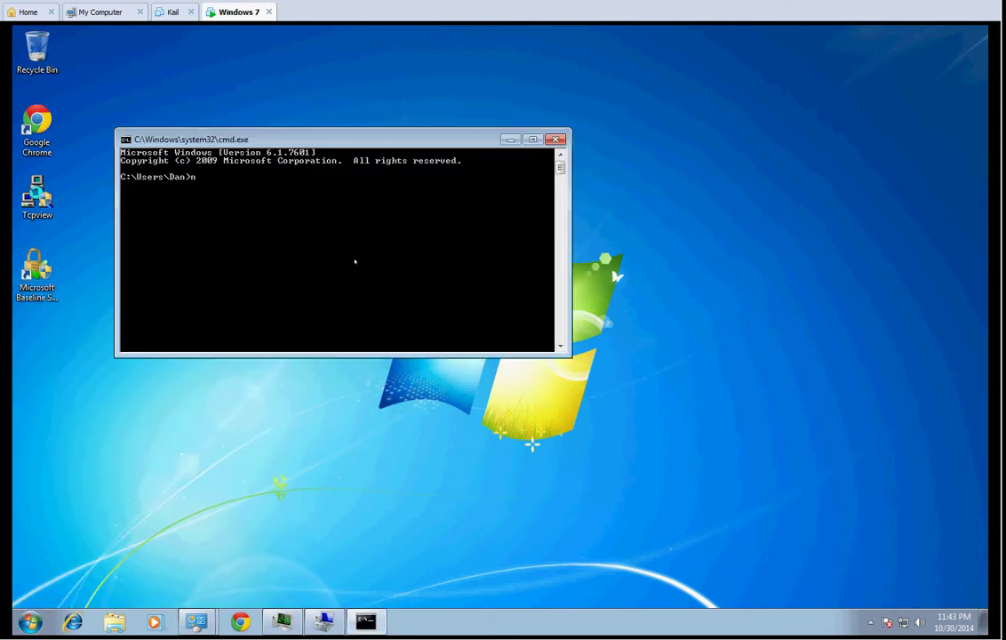
pyautogui.write('netstat')
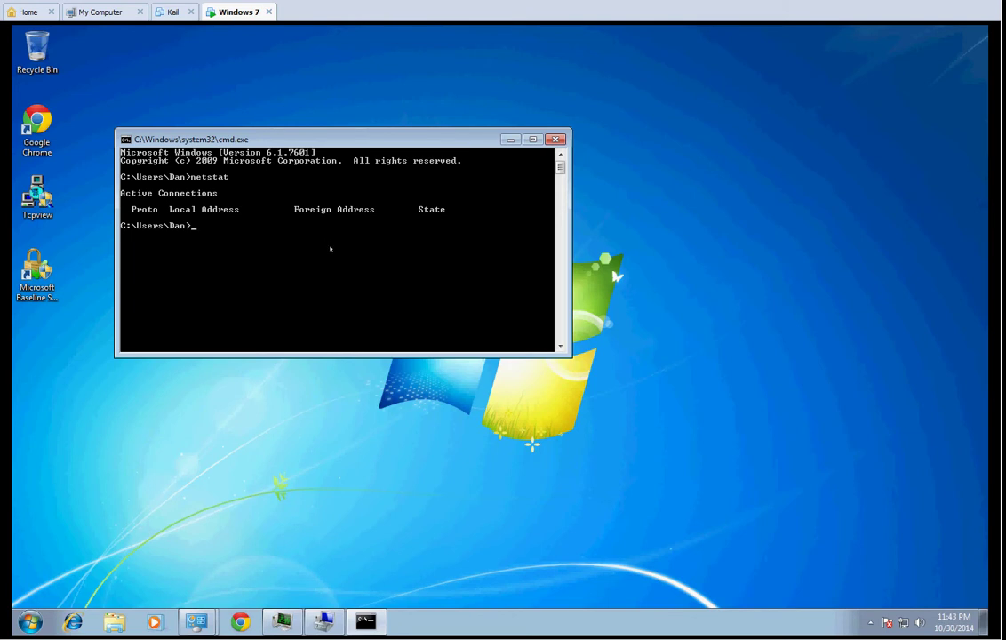
# Run netstat -a and enlarge the console to review the VM's listening TCP ports and UDP endpoints
pyautogui.write('netstat -a')
pyautogui.press('Return')
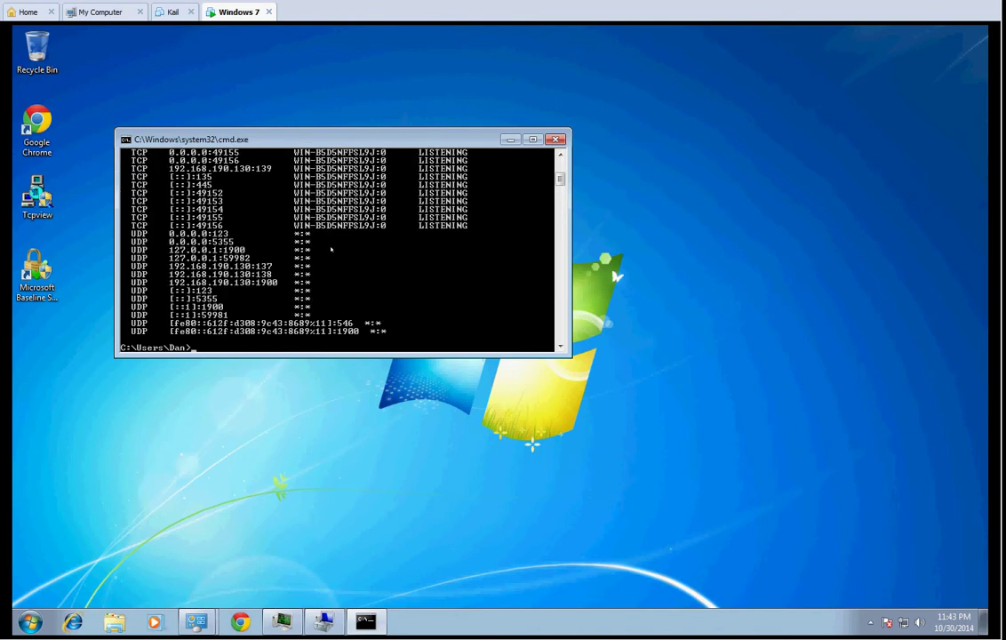
pyautogui.moveTo(571, 356); pyautogui.dragTo(697, 605)
pyautogui.scroll(6, 308, 372)
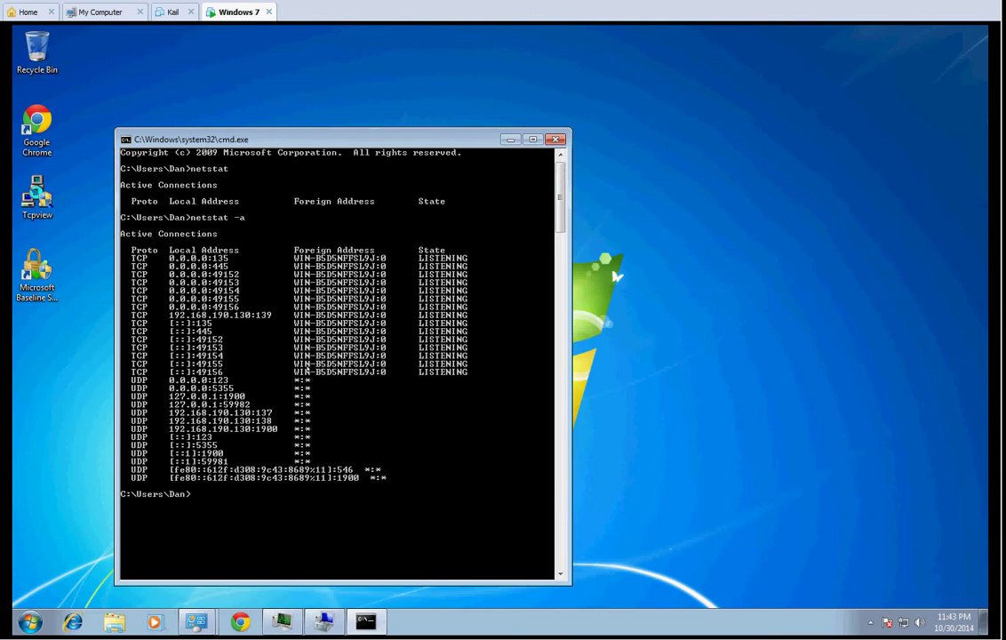